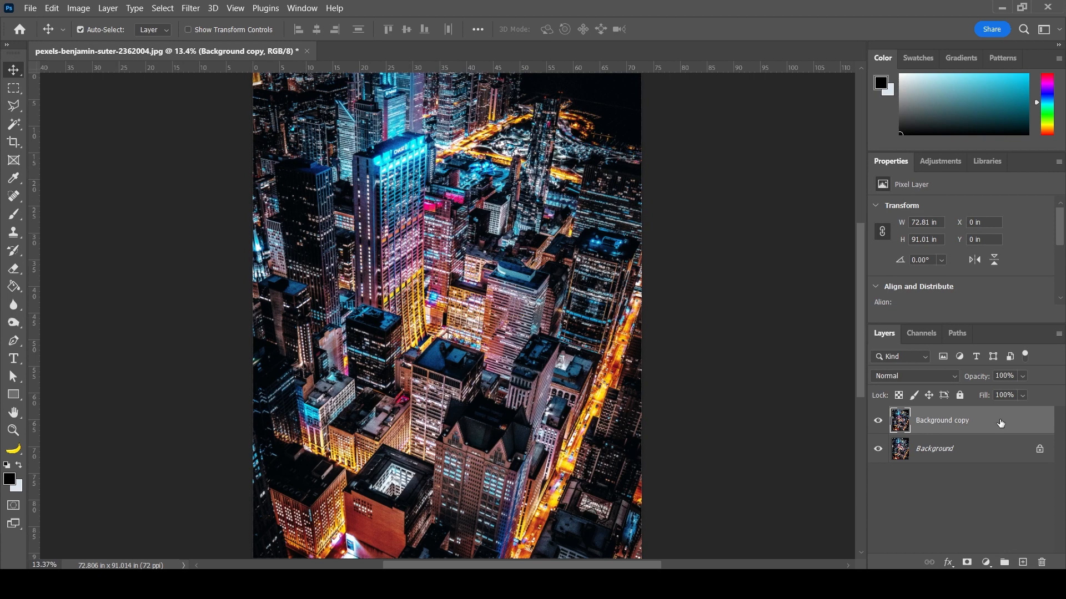
# Convert the Background copy layer to a smart object and apply the Fibers filter with variance 16 and strength 4.
pyautogui.rightClick(1000, 424)
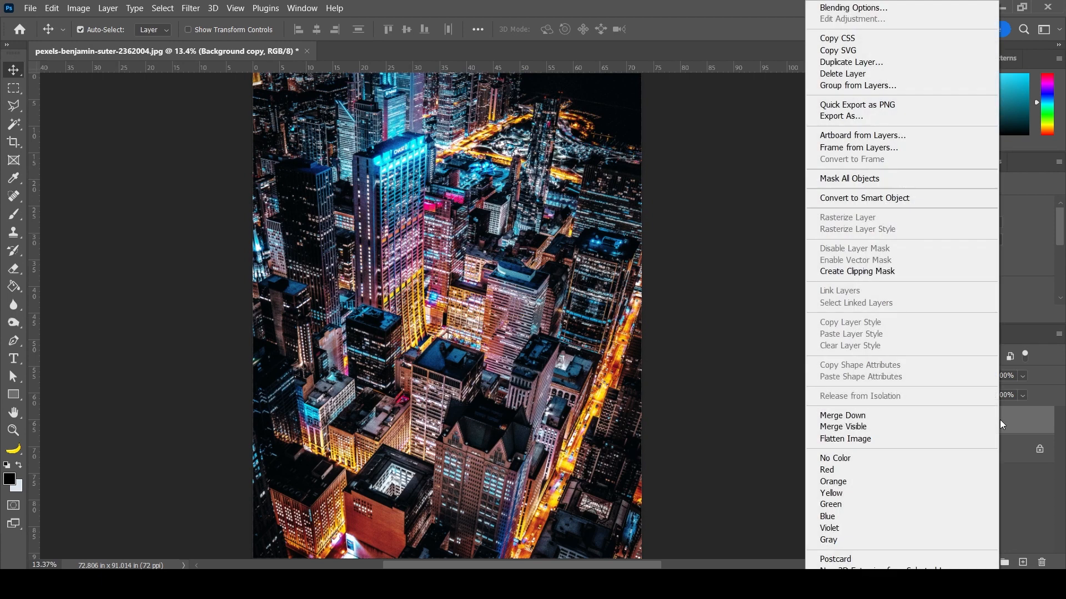
pyautogui.click(882, 198)
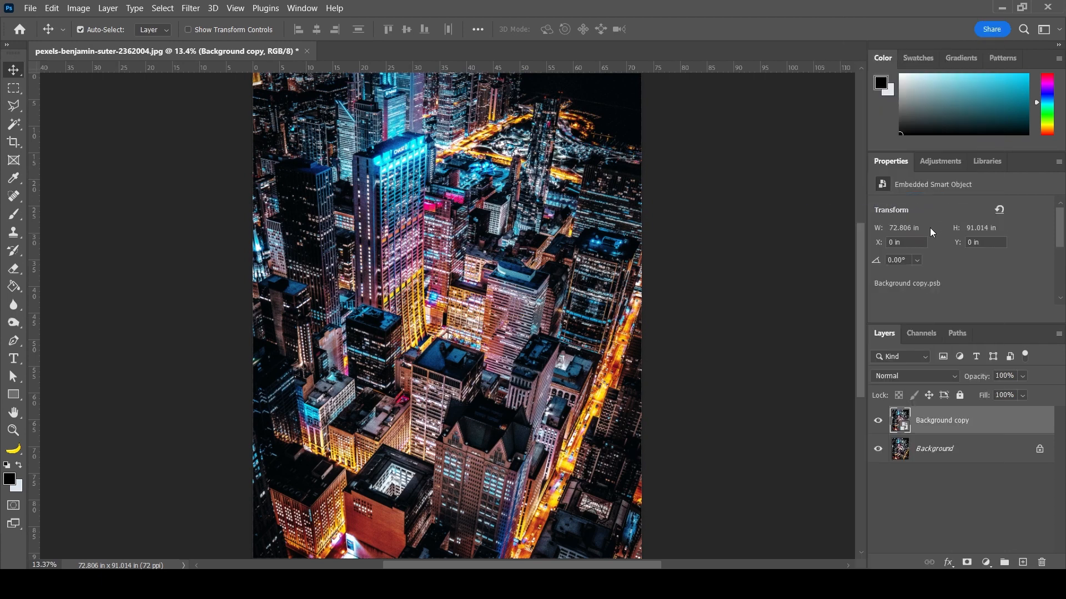
pyautogui.click(190, 10)
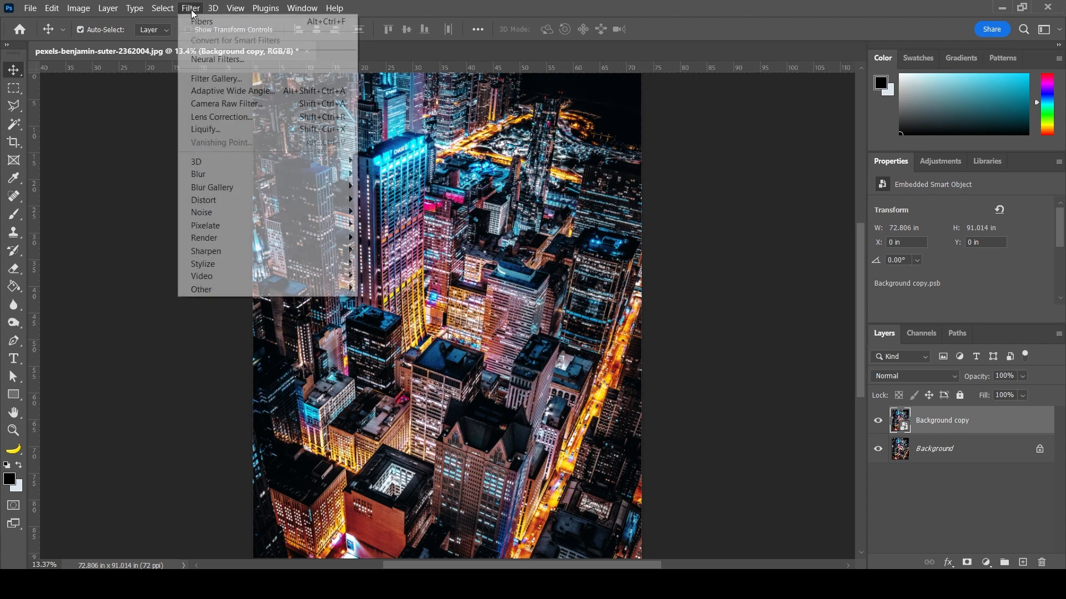
pyautogui.moveTo(220, 240)
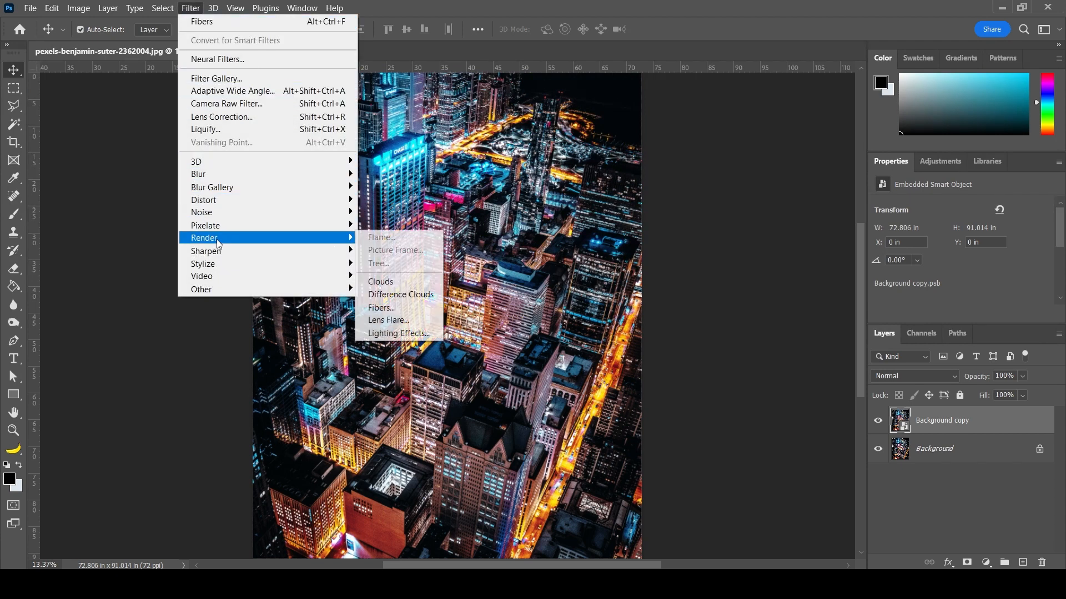
pyautogui.click(391, 310)
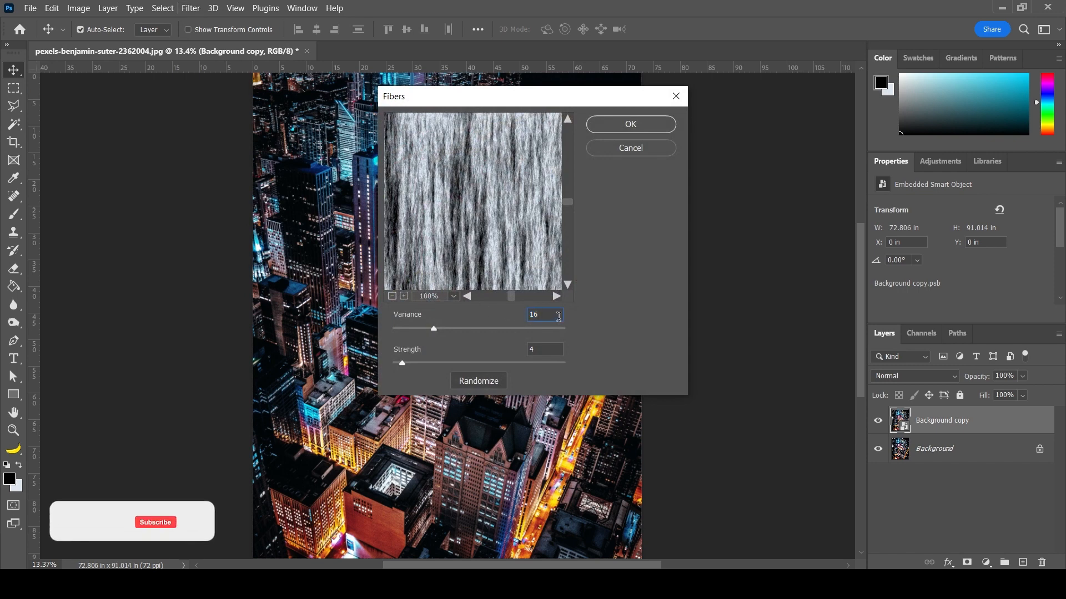
pyautogui.click(547, 348)
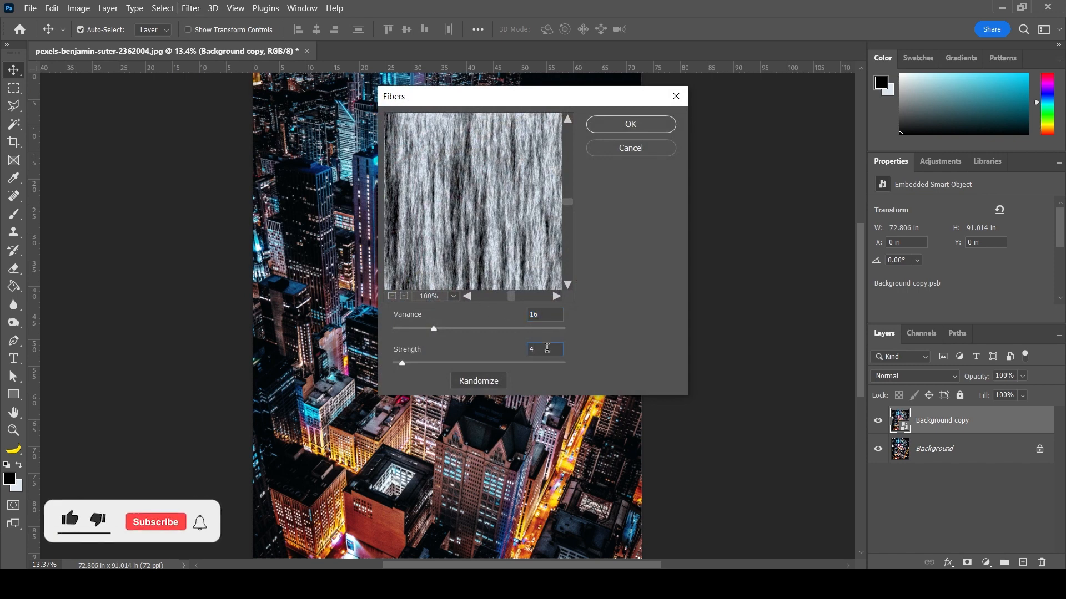
pyautogui.click(630, 125)
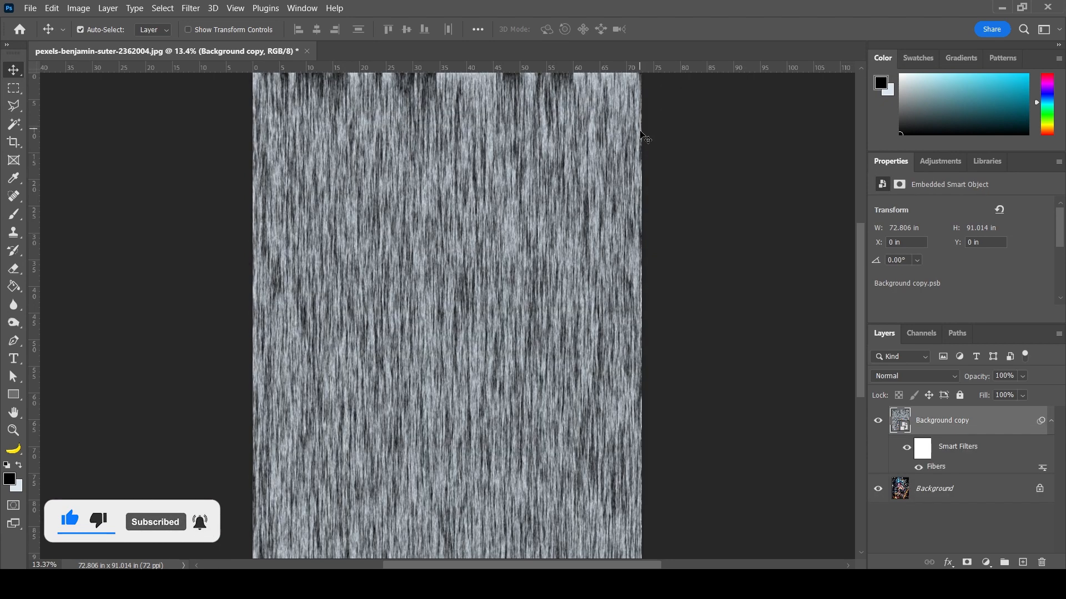
# Set the blend mode of the Fibers smart filter to Hard Light, keeping its opacity at 100%.
pyautogui.doubleClick(1043, 472)
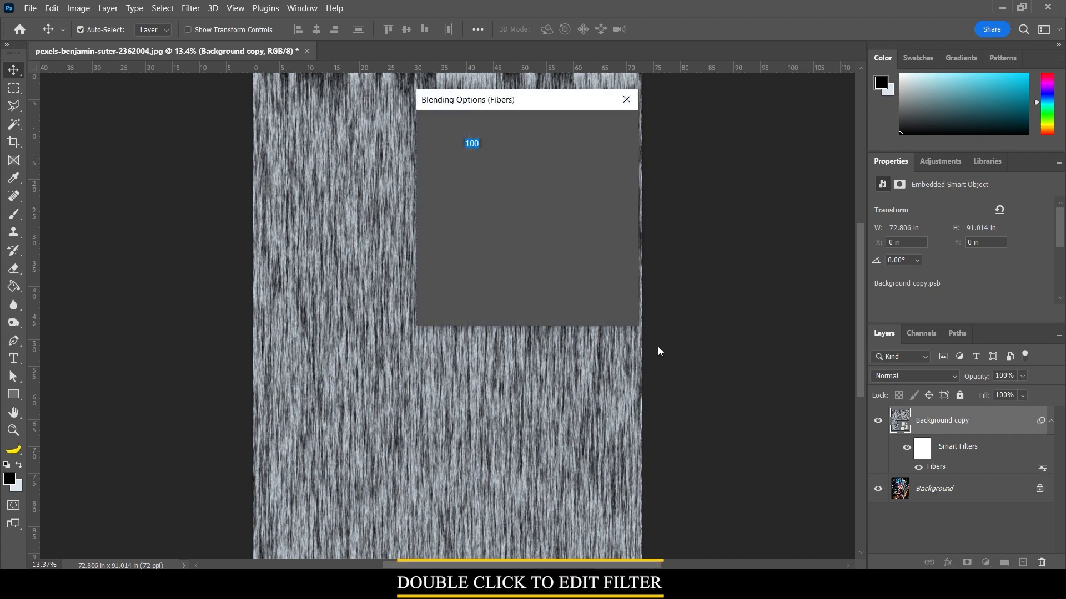
pyautogui.click(523, 126)
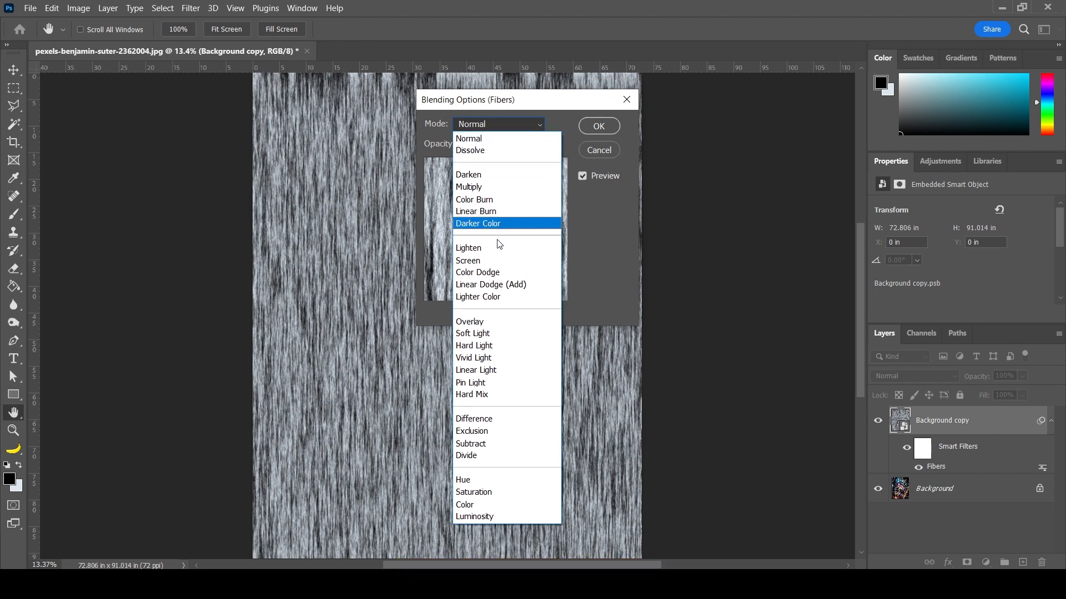
pyautogui.click(481, 346)
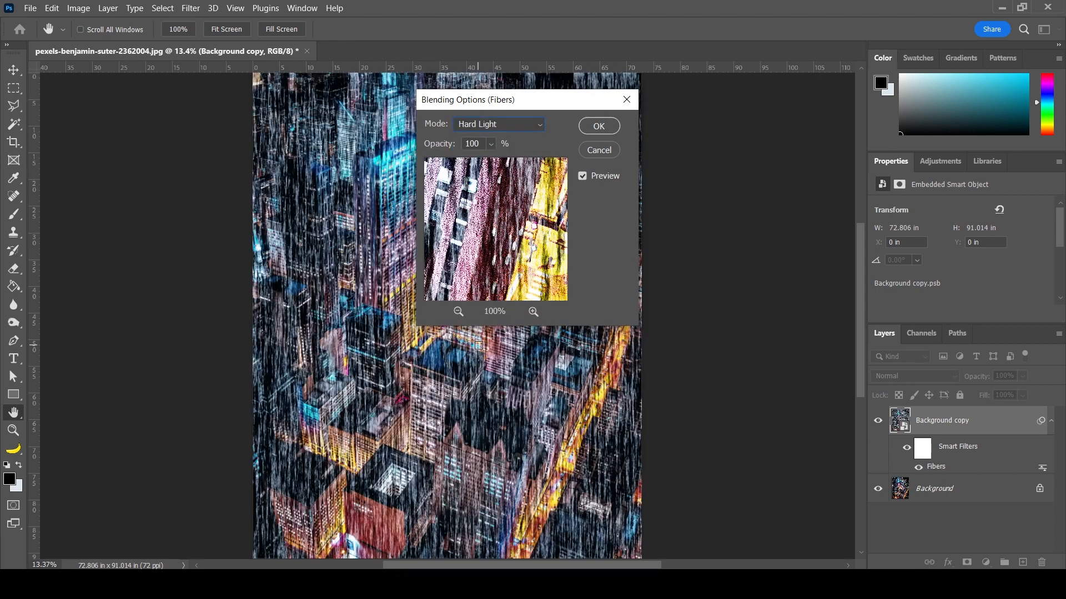
pyautogui.click(605, 127)
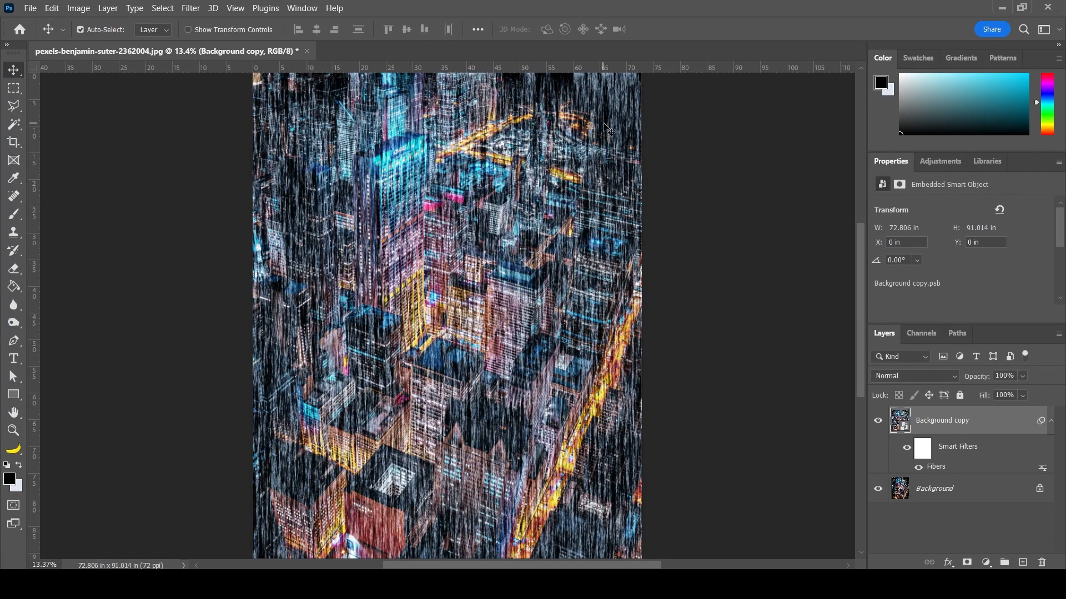
# Apply a Radial Blur filter to the Background copy layer with amount 100, Zoom method and Good quality.
pyautogui.click(192, 9)
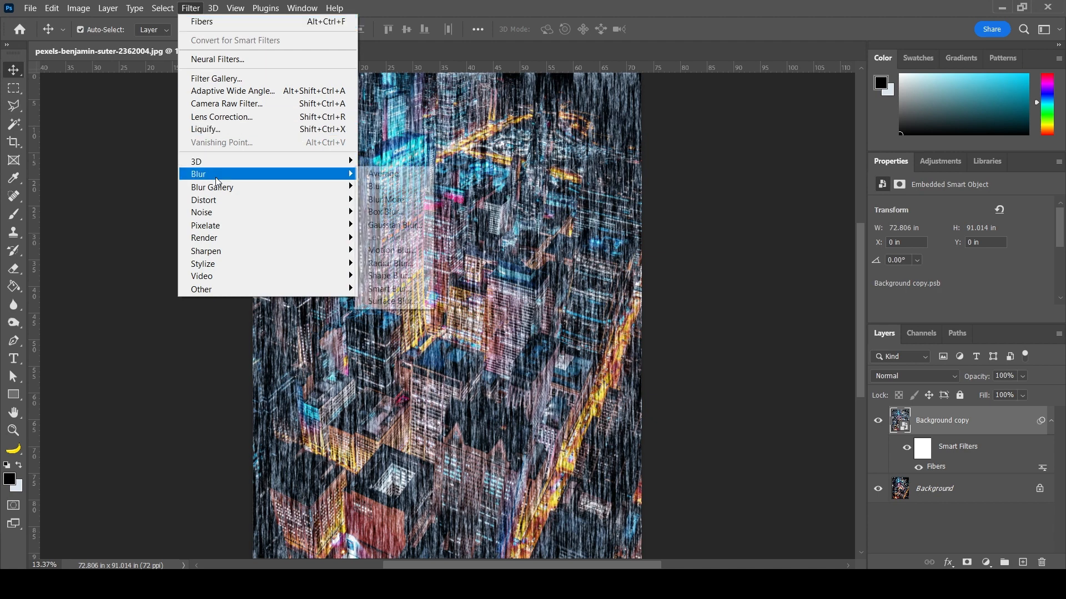
pyautogui.click(394, 264)
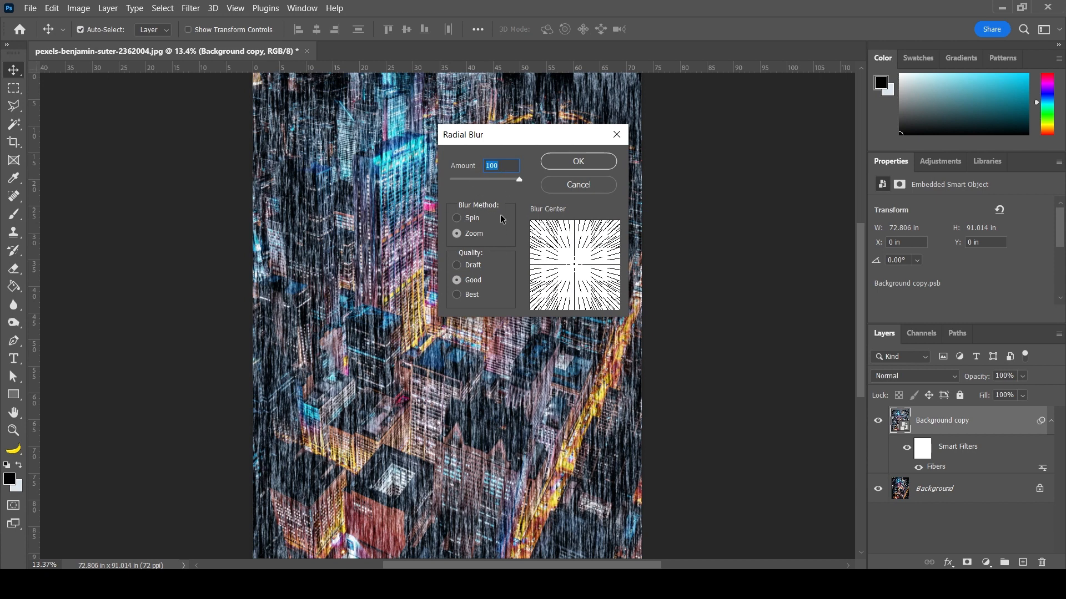
pyautogui.click(472, 233)
pyautogui.click(578, 162)
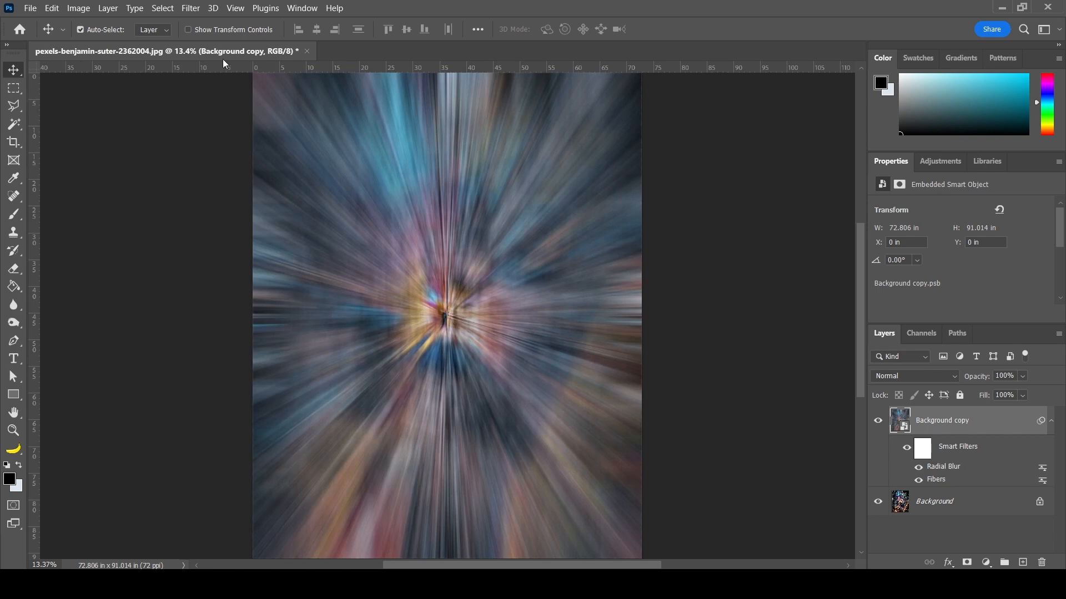
# Apply a second Radial Blur to the Background copy layer with the same settings: amount 100, Zoom, Good.
pyautogui.click(191, 9)
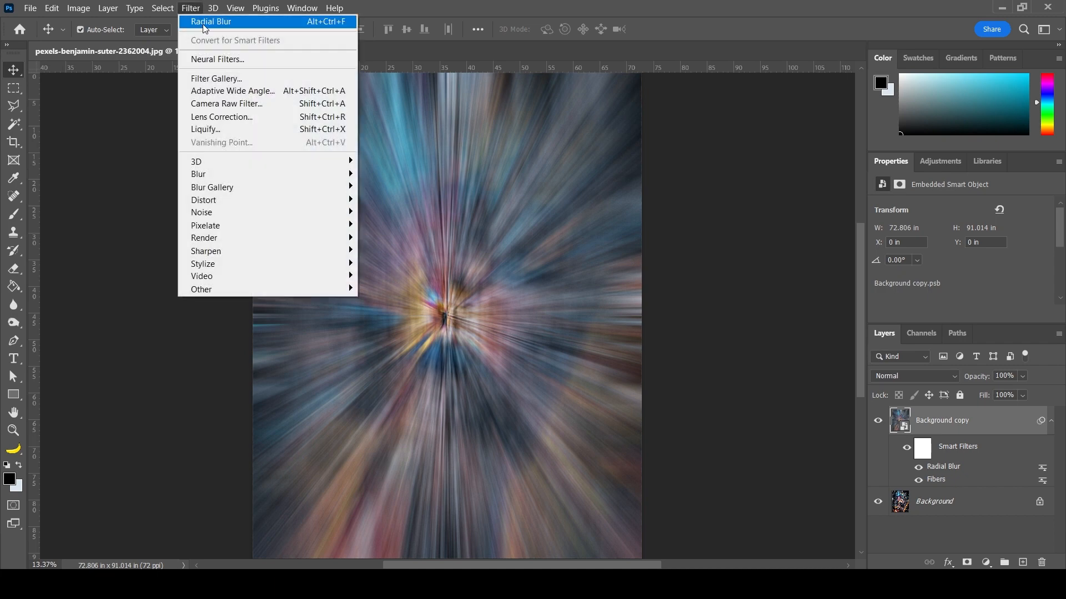
pyautogui.click(205, 23)
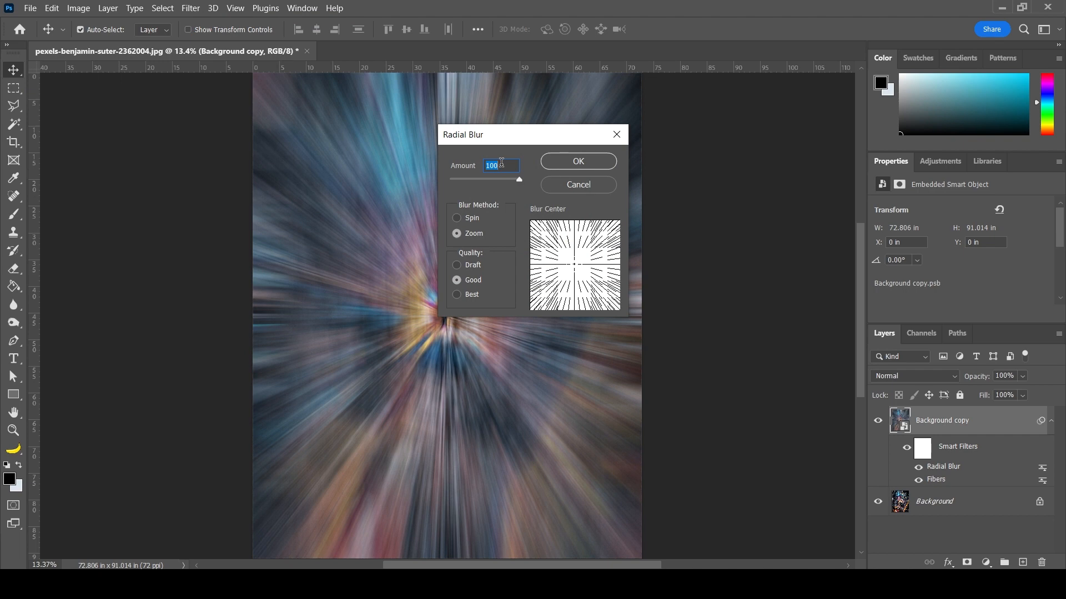
pyautogui.click(578, 160)
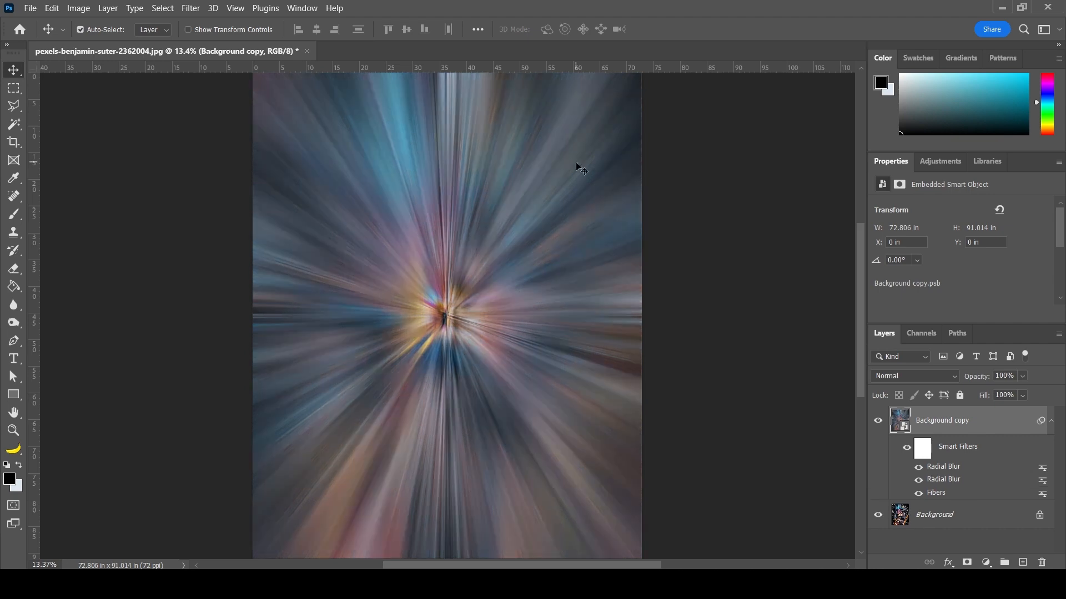
# Apply a Twirl distortion filter with an angle of 100° to the Background copy layer.
pyautogui.click(190, 8)
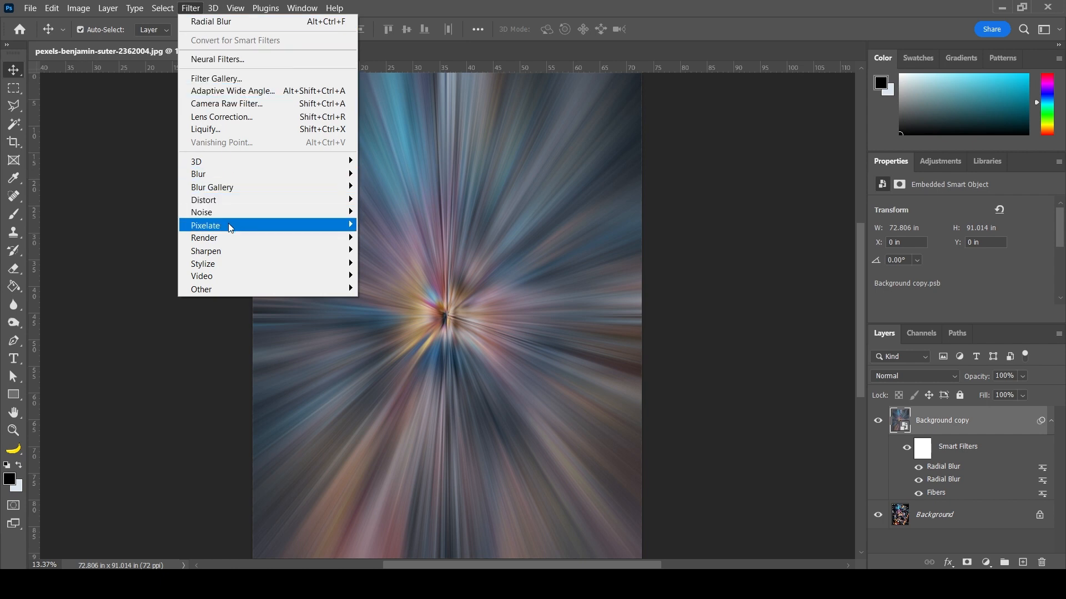
pyautogui.moveTo(228, 203)
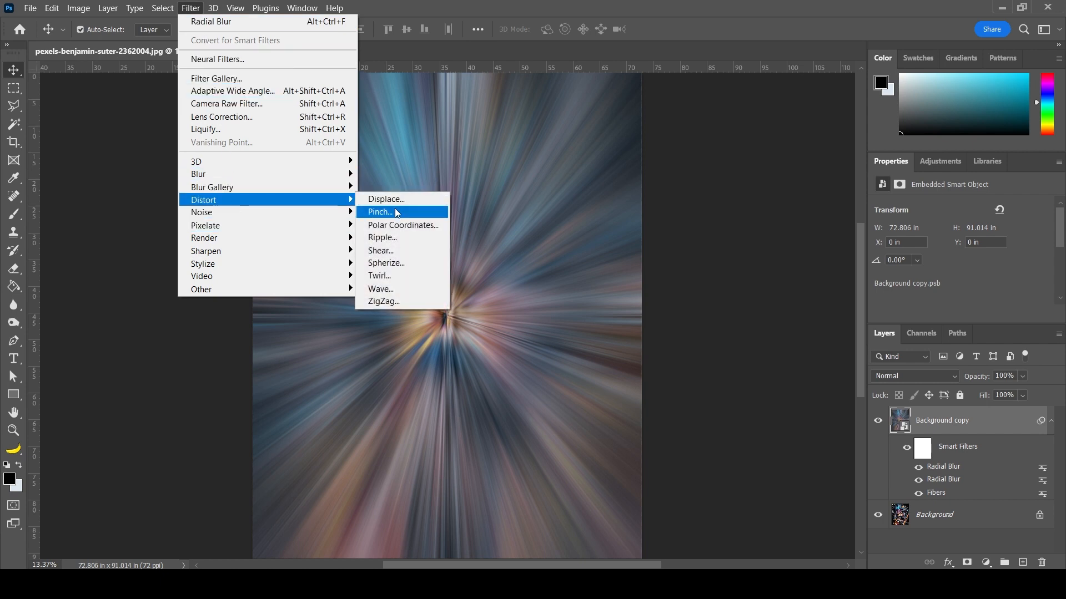
pyautogui.click(387, 276)
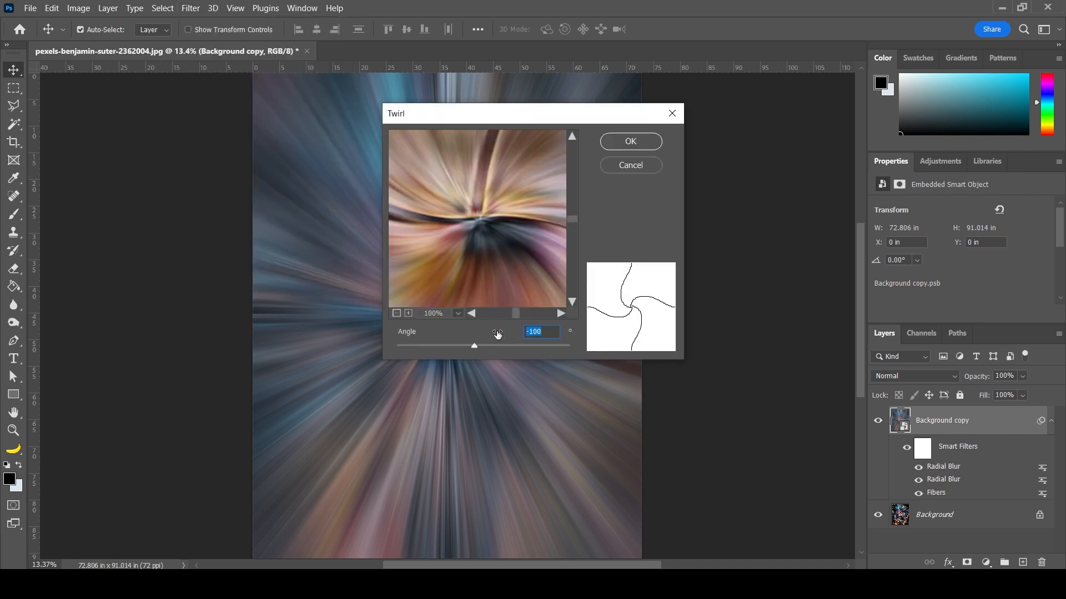
pyautogui.write('100')
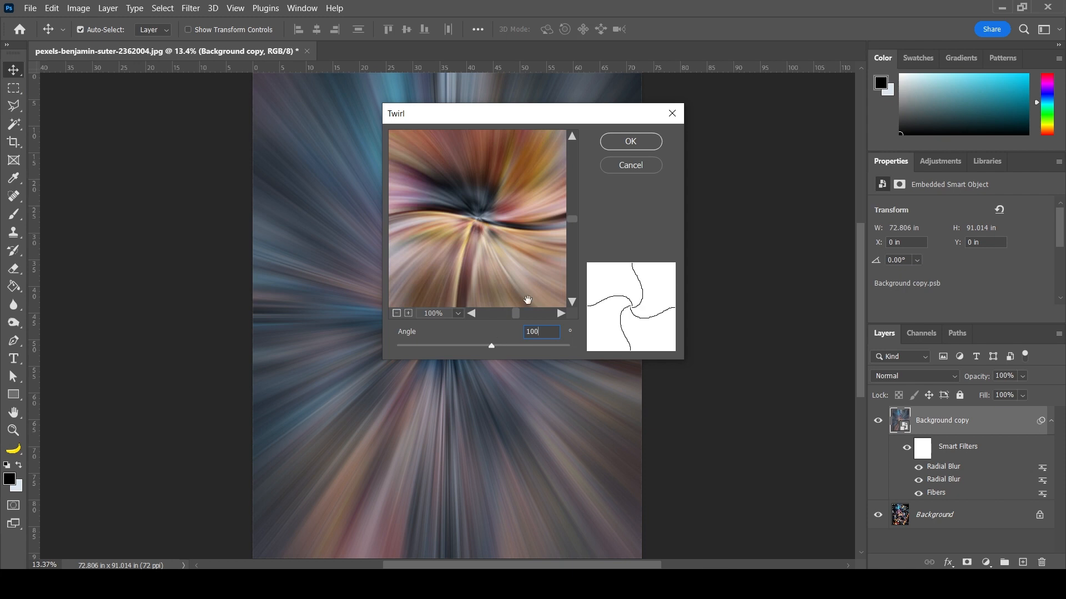
pyautogui.click(628, 144)
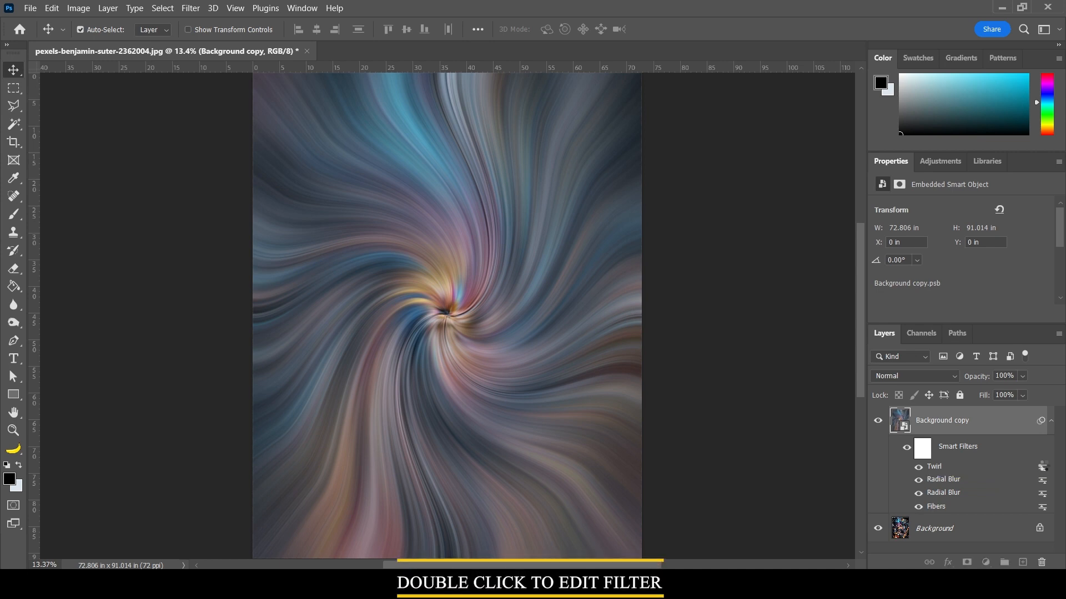
# Set the blend mode of the Twirl smart filter to Lighten, keeping its opacity at 100%.
pyautogui.doubleClick(1044, 465)
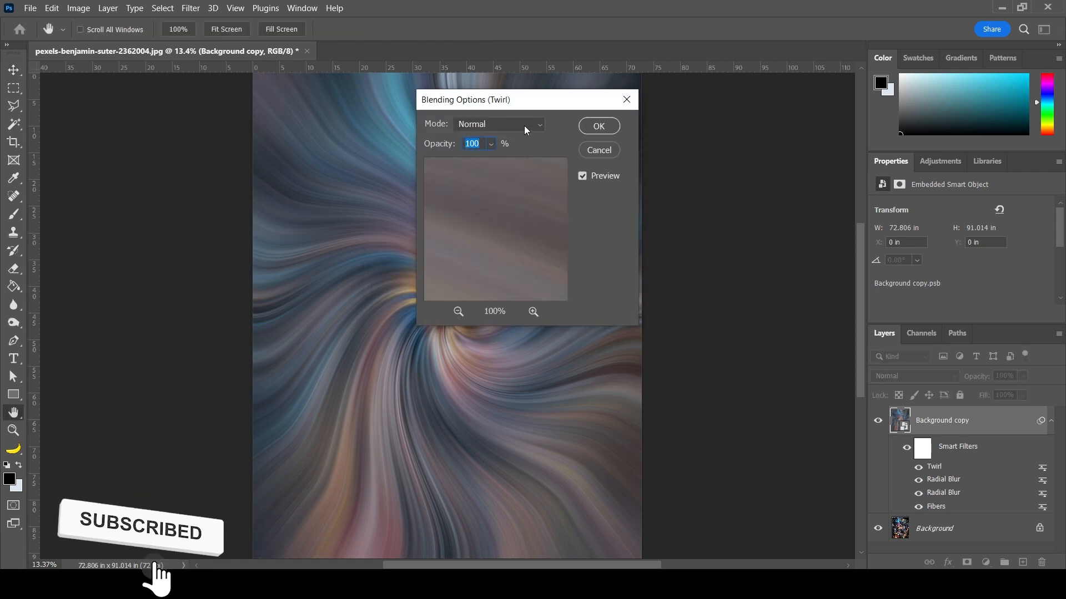
pyautogui.click(524, 126)
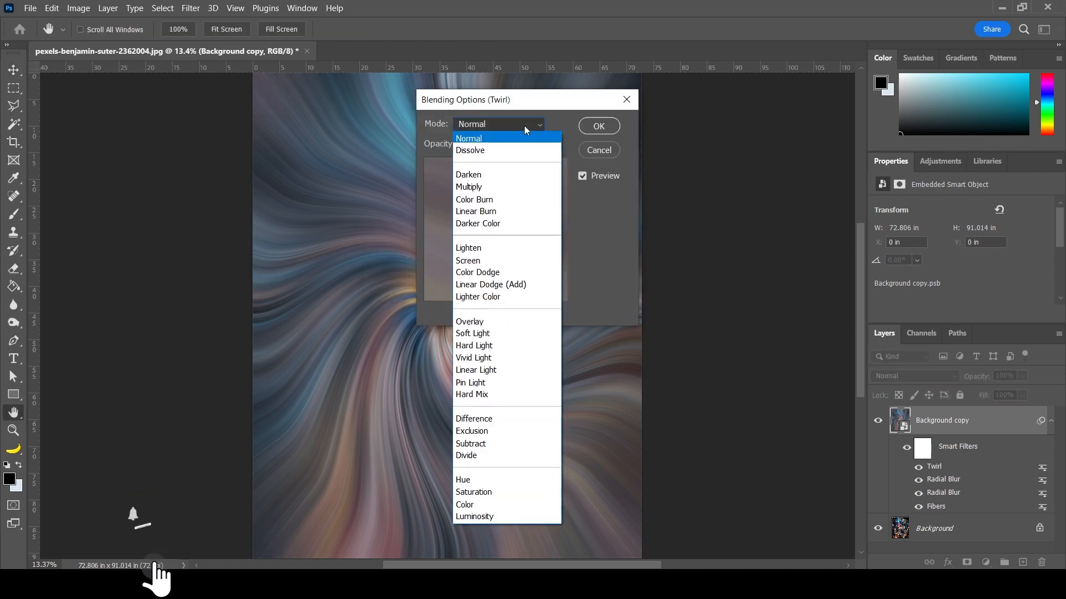
pyautogui.click(488, 251)
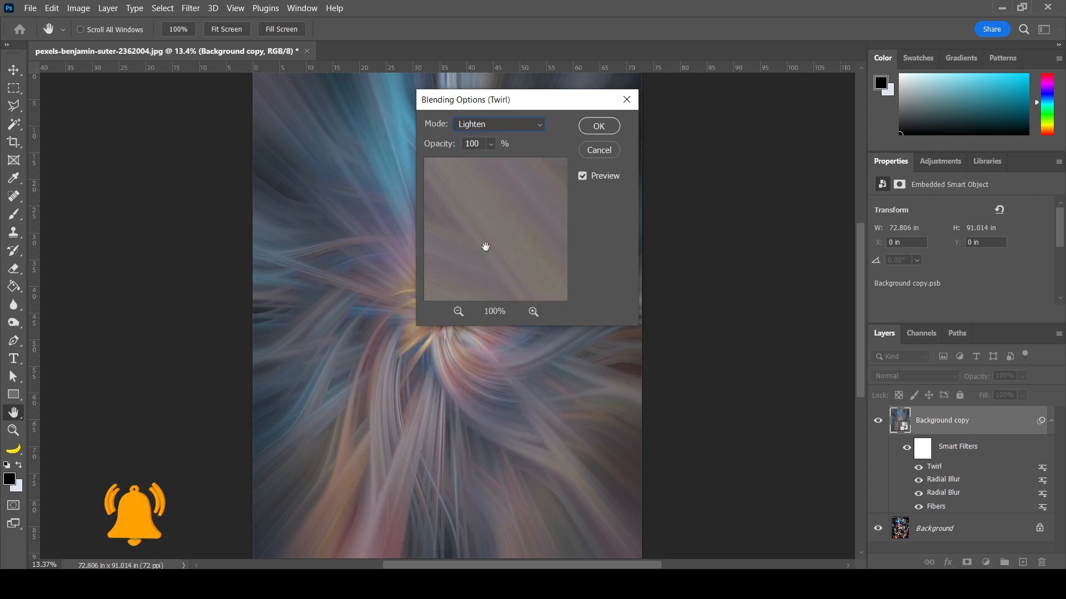
pyautogui.click(604, 127)
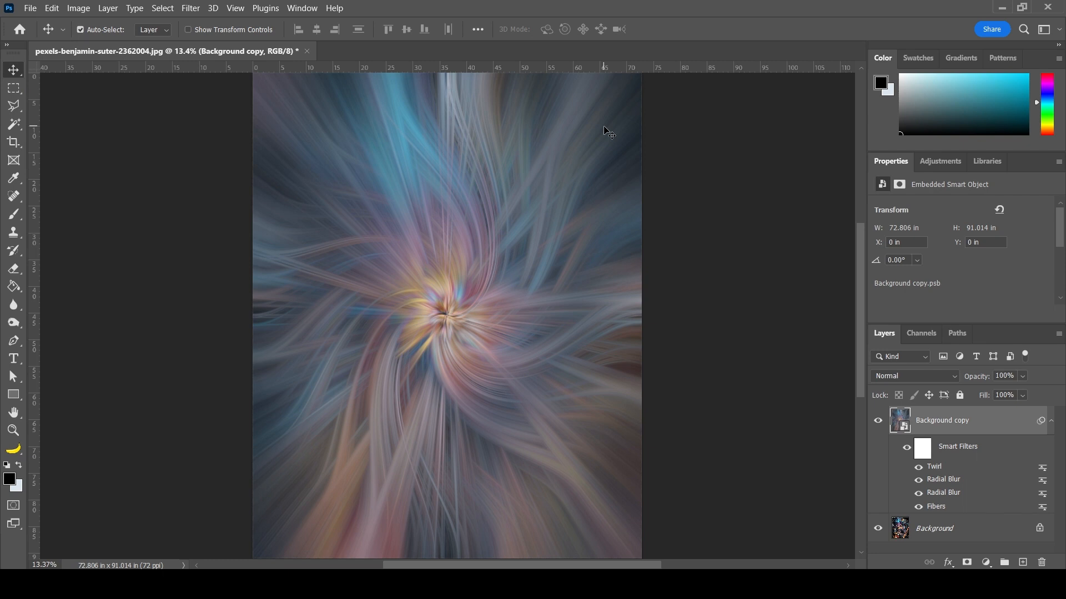
# Apply a second Twirl distortion filter with an angle of -100° to the Background copy layer.
pyautogui.click(191, 10)
pyautogui.moveTo(222, 200)
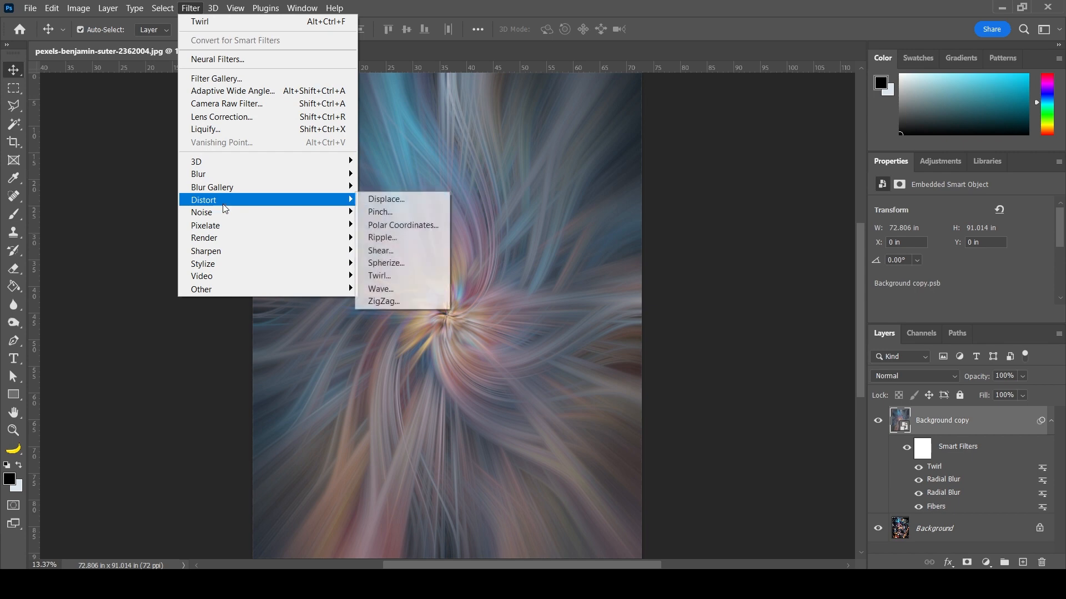
pyautogui.click(391, 276)
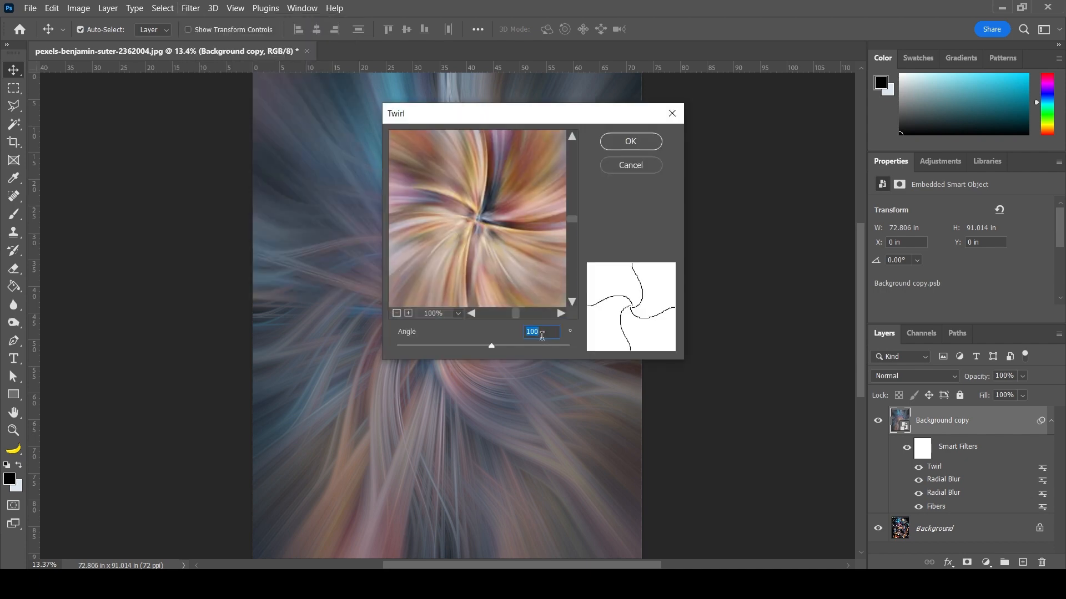
pyautogui.write('-100')
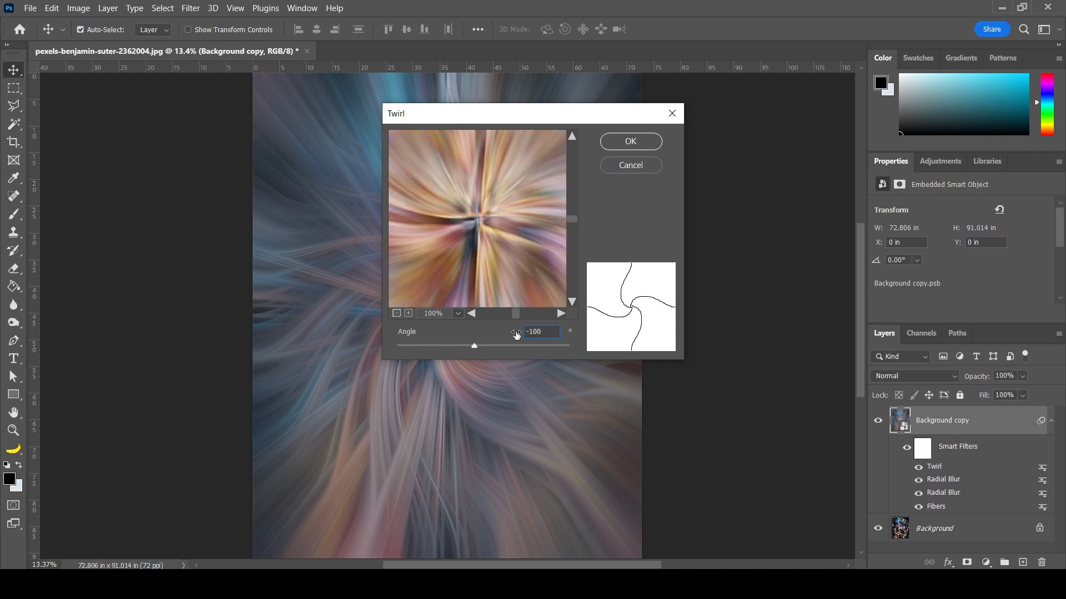
pyautogui.click(621, 145)
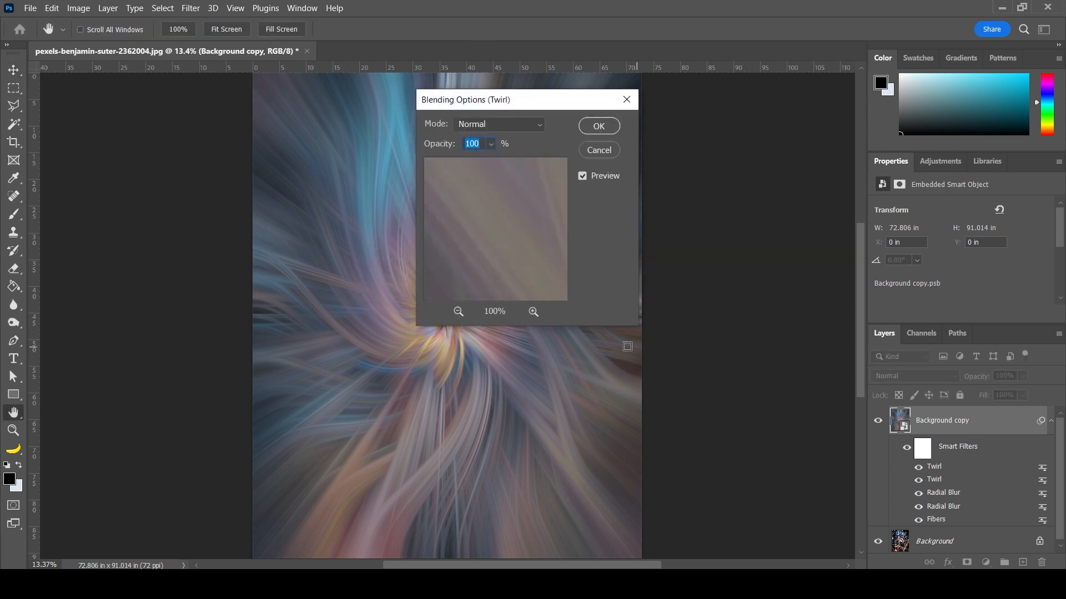
# Change the second Twirl filter's blend mode to Lighten at 100% opacity.
pyautogui.click(521, 127)
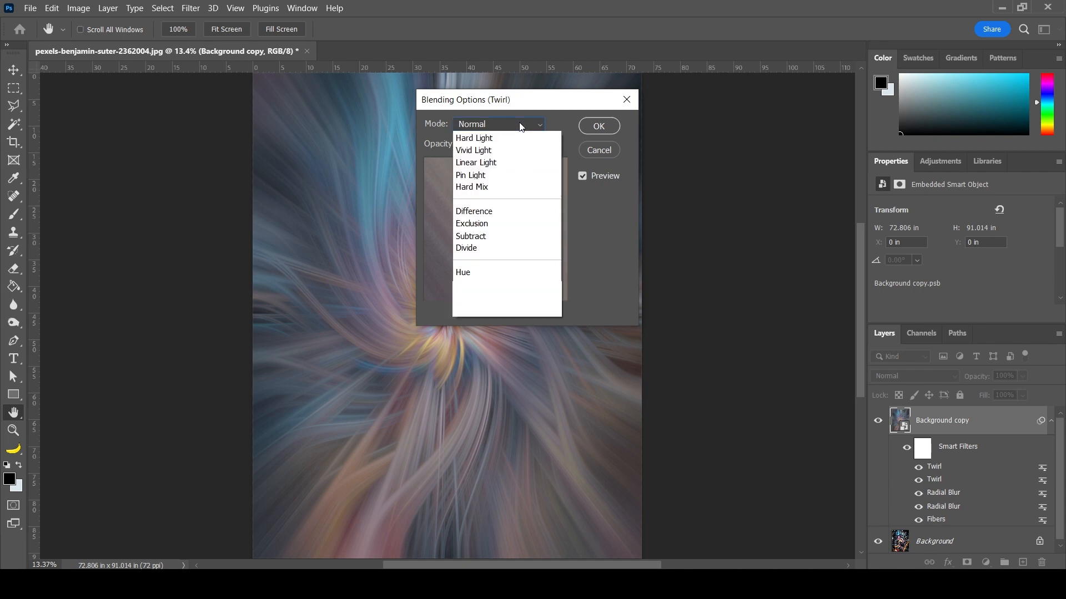
pyautogui.click(482, 244)
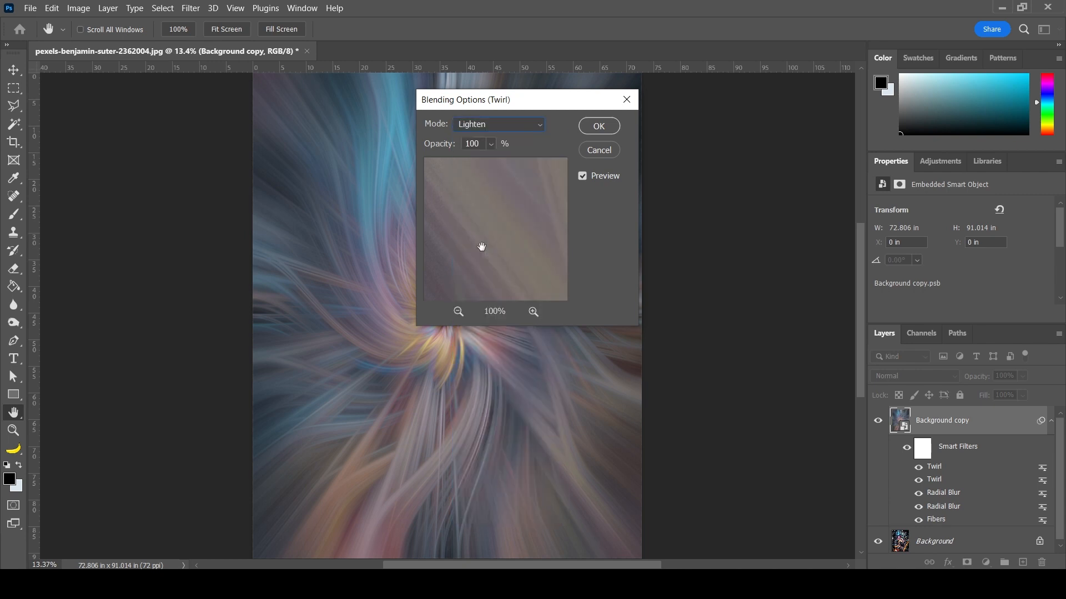
pyautogui.click(602, 125)
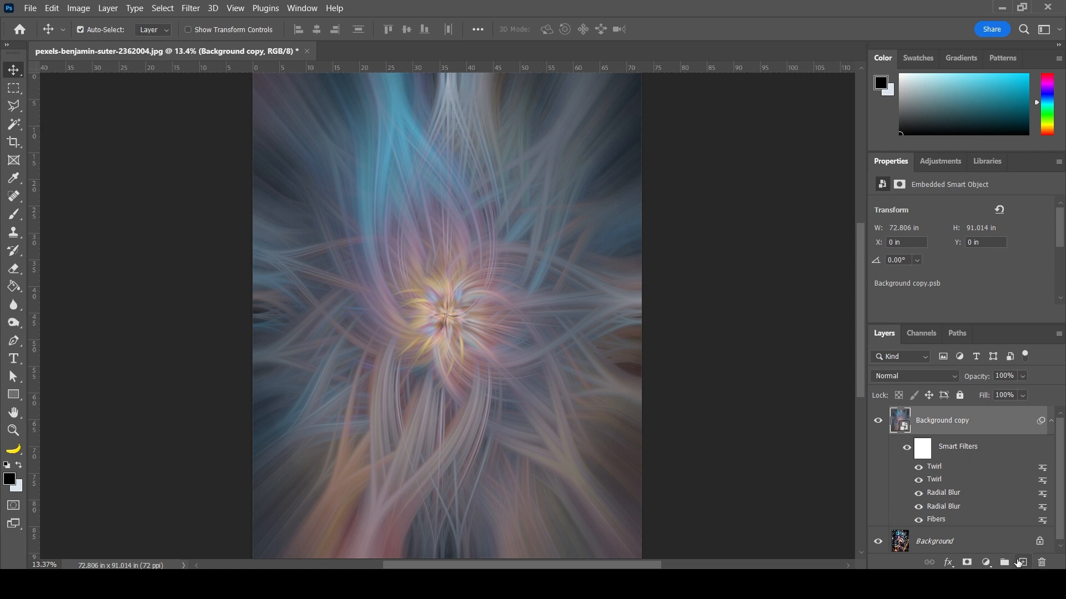
# Add a Brightness/Contrast adjustment layer above Background copy with brightness 15 and contrast 80.
pyautogui.click(987, 564)
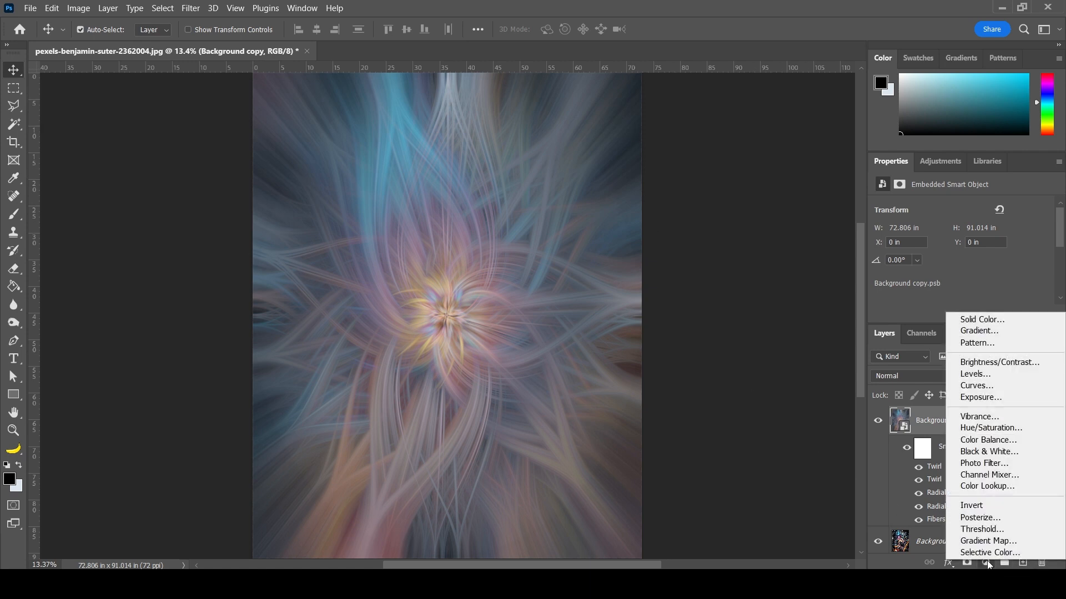
pyautogui.click(1022, 363)
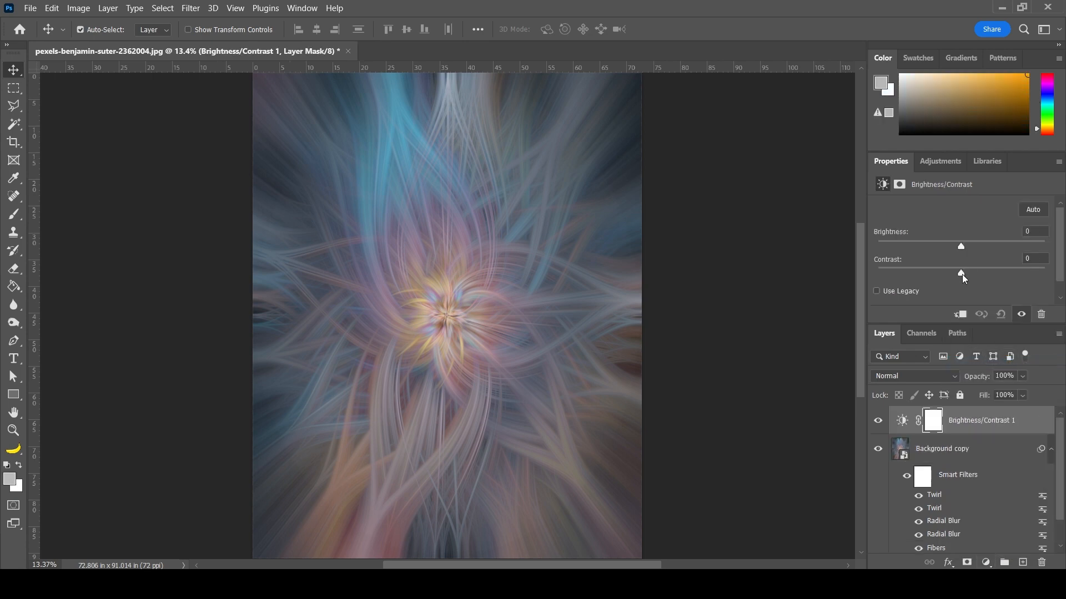
pyautogui.moveTo(961, 274); pyautogui.dragTo(1031, 284)
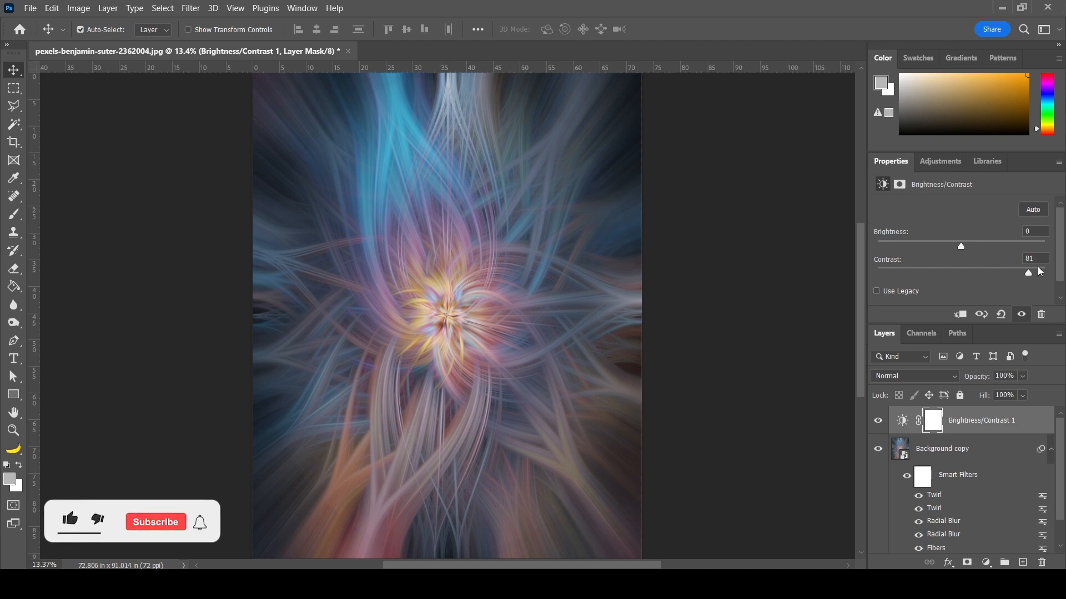
pyautogui.click(1021, 258)
pyautogui.write('80')
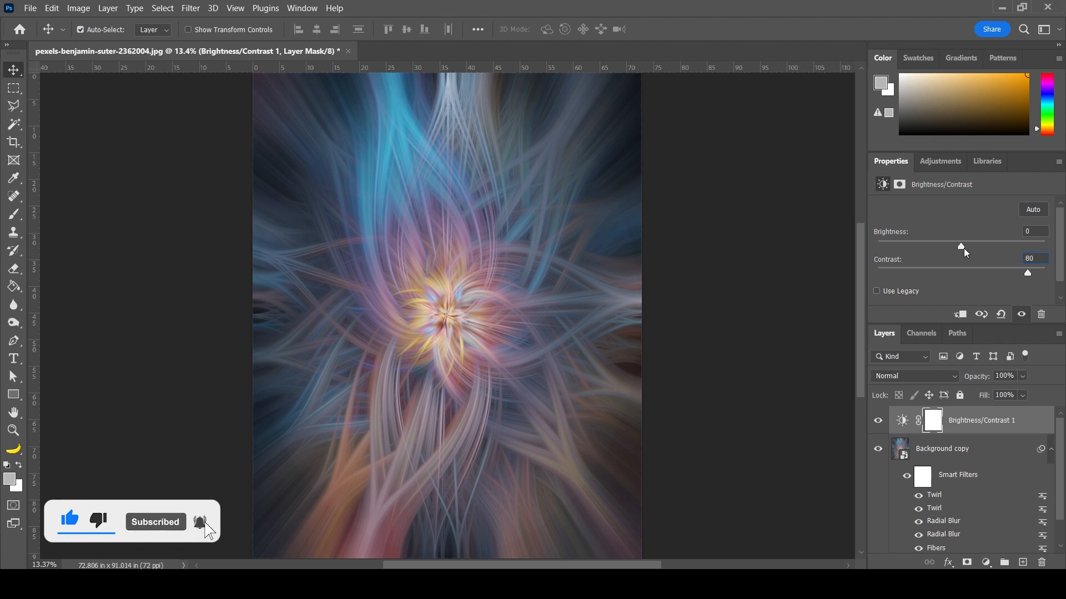
pyautogui.moveTo(960, 246); pyautogui.dragTo(945, 247)
pyautogui.moveTo(960, 246); pyautogui.dragTo(969, 251)
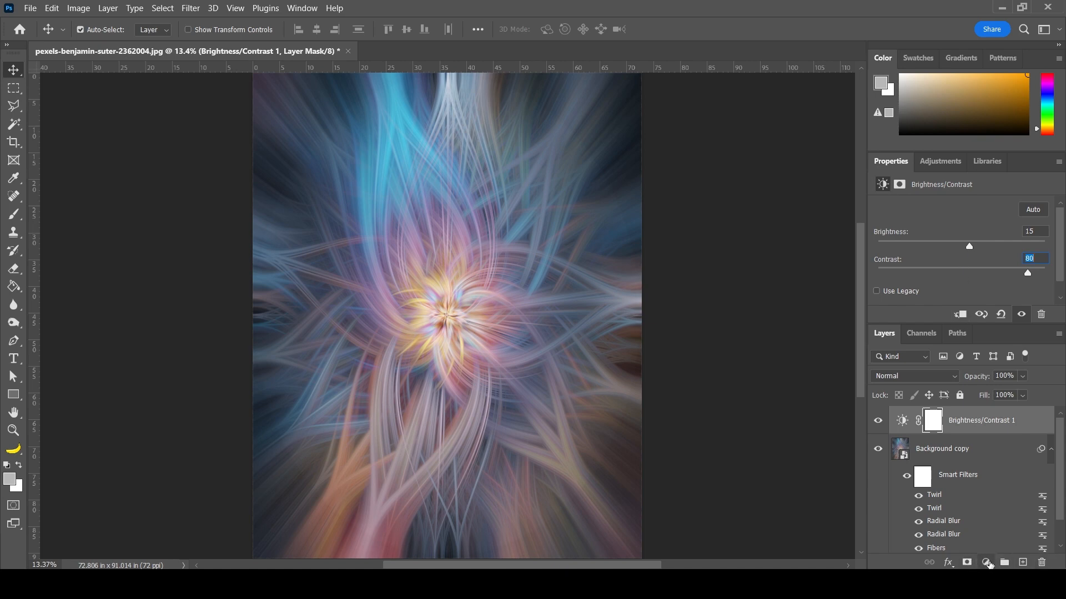
# Add a Color Balance adjustment layer with midtones set to Cyan/Red +30, Magenta/Green -28 and Yellow/Blue -20.
pyautogui.click(989, 564)
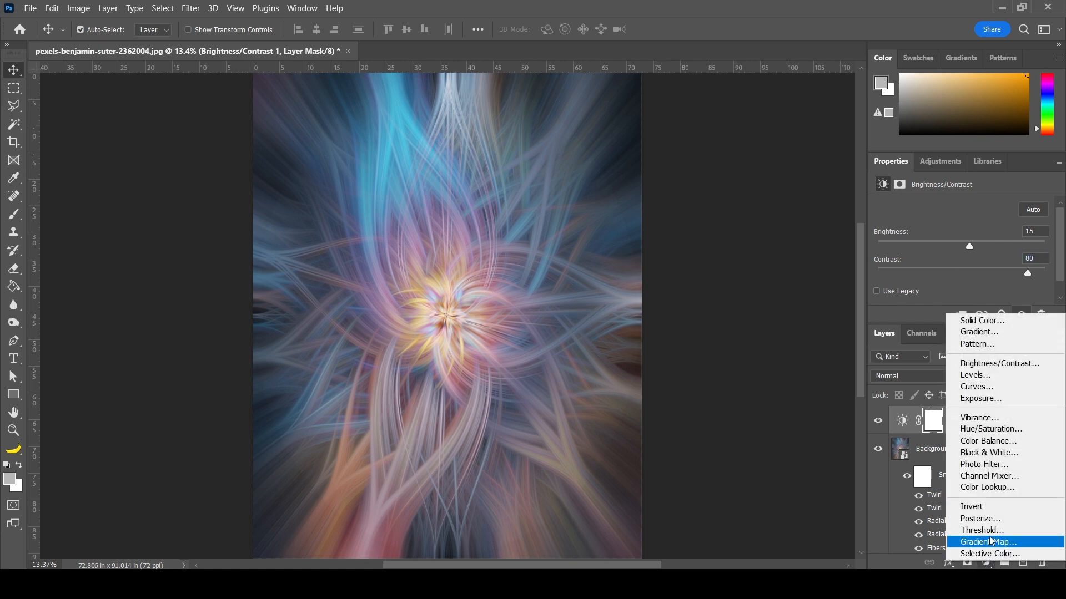
pyautogui.click(996, 447)
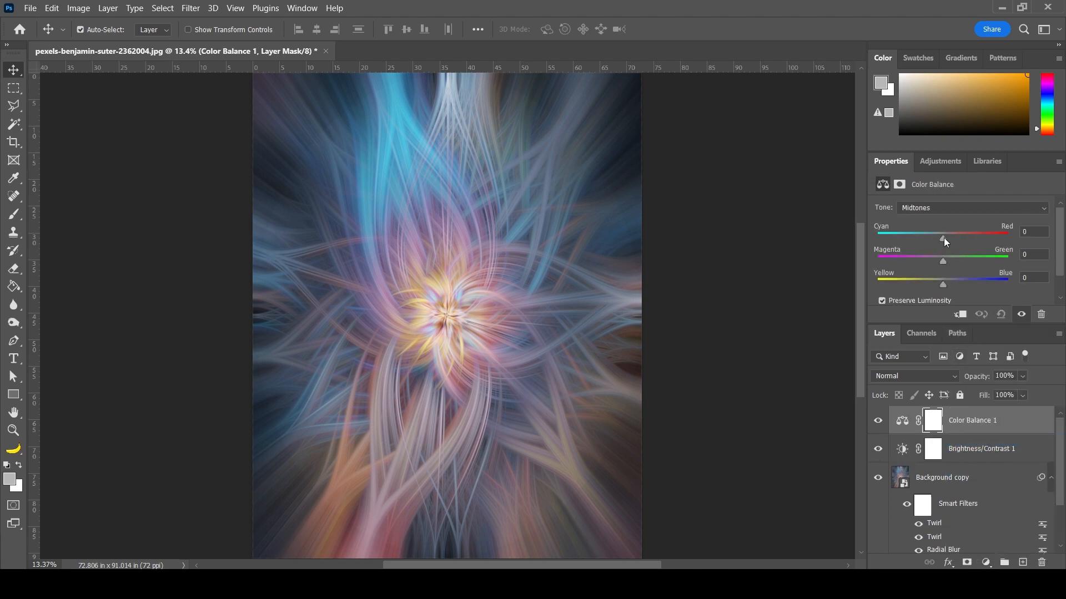
pyautogui.moveTo(944, 238); pyautogui.dragTo(960, 240)
pyautogui.moveTo(944, 285)
pyautogui.mouseDown()
pyautogui.moveTo(935, 288)
pyautogui.moveTo(961, 283)
pyautogui.moveTo(930, 284)
pyautogui.mouseUp()
pyautogui.moveTo(941, 259)
pyautogui.mouseDown()
pyautogui.moveTo(956, 256)
pyautogui.moveTo(925, 259)
pyautogui.mouseUp()
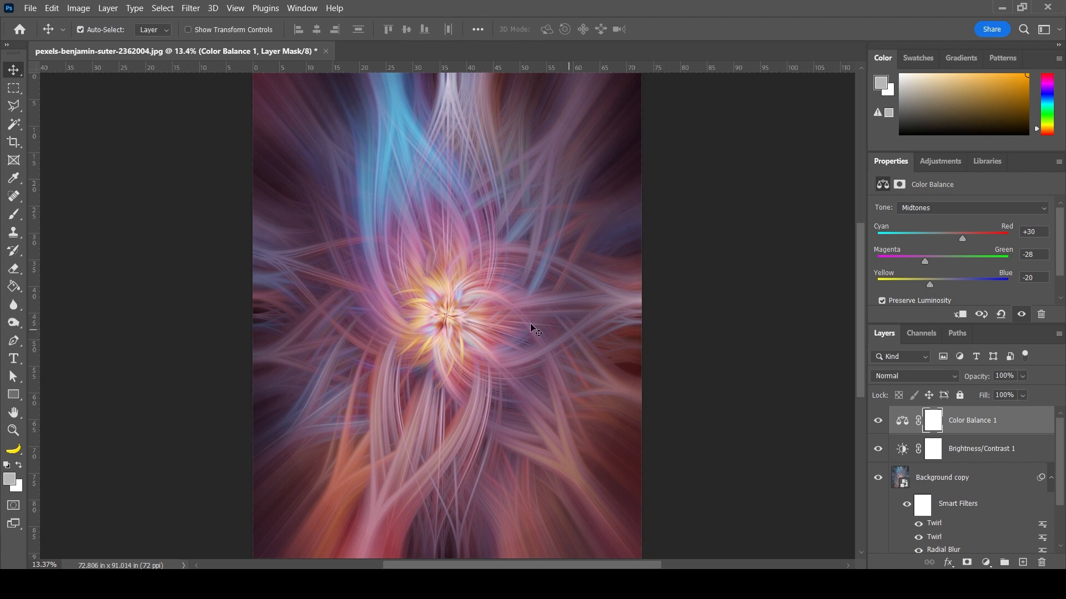
# Group the Color Balance, Brightness/Contrast and Background copy layers together, leaving the Background layer outside the group.
pyautogui.press('z')
pyautogui.rightClick(502, 297)
pyautogui.click(514, 307)
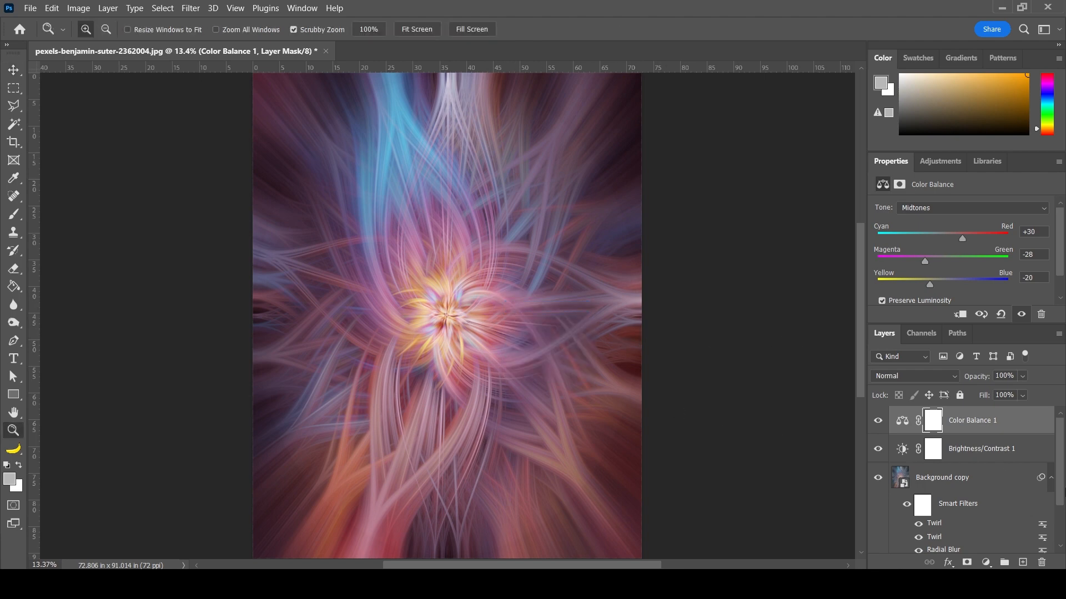
pyautogui.click(1021, 426)
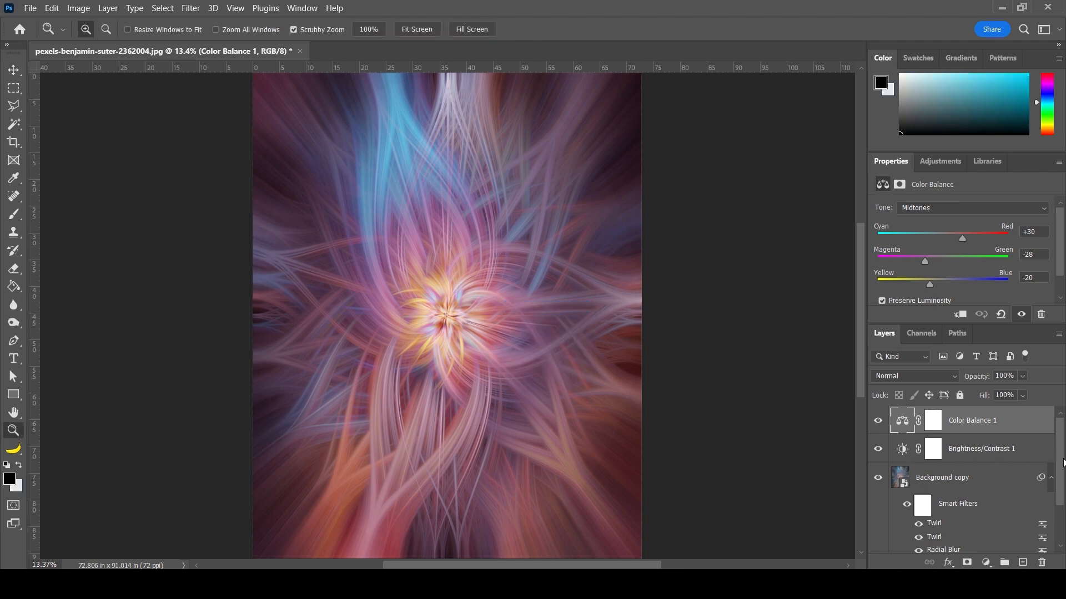
pyautogui.moveTo(1060, 448)
pyautogui.mouseDown()
pyautogui.moveTo(1061, 480)
pyautogui.moveTo(1061, 456)
pyautogui.mouseUp()
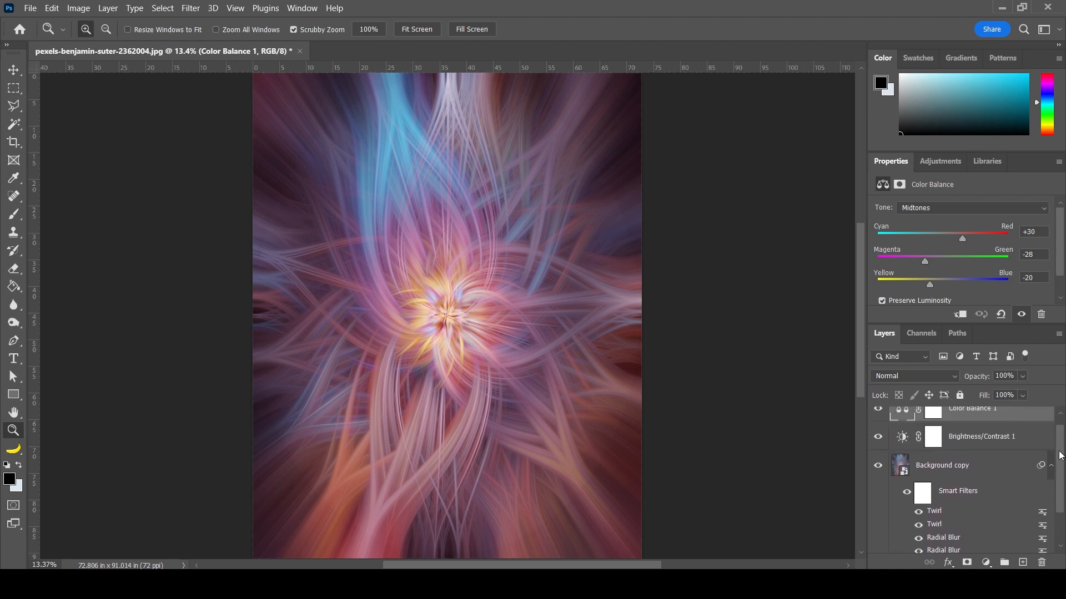
pyautogui.keyDown('shift'); pyautogui.click(989, 467); pyautogui.keyUp('shift')
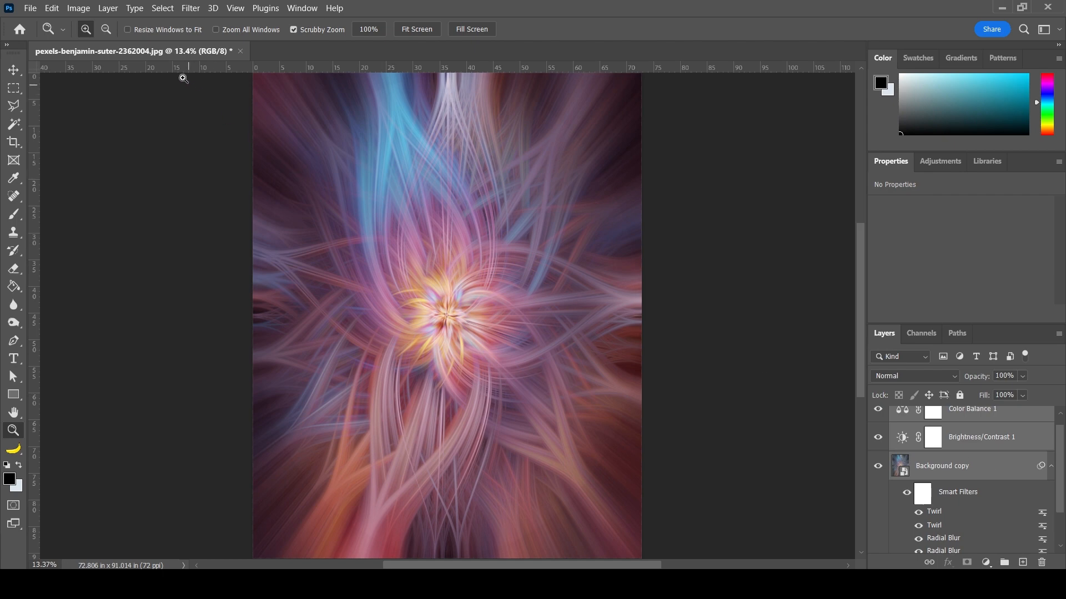
pyautogui.click(105, 9)
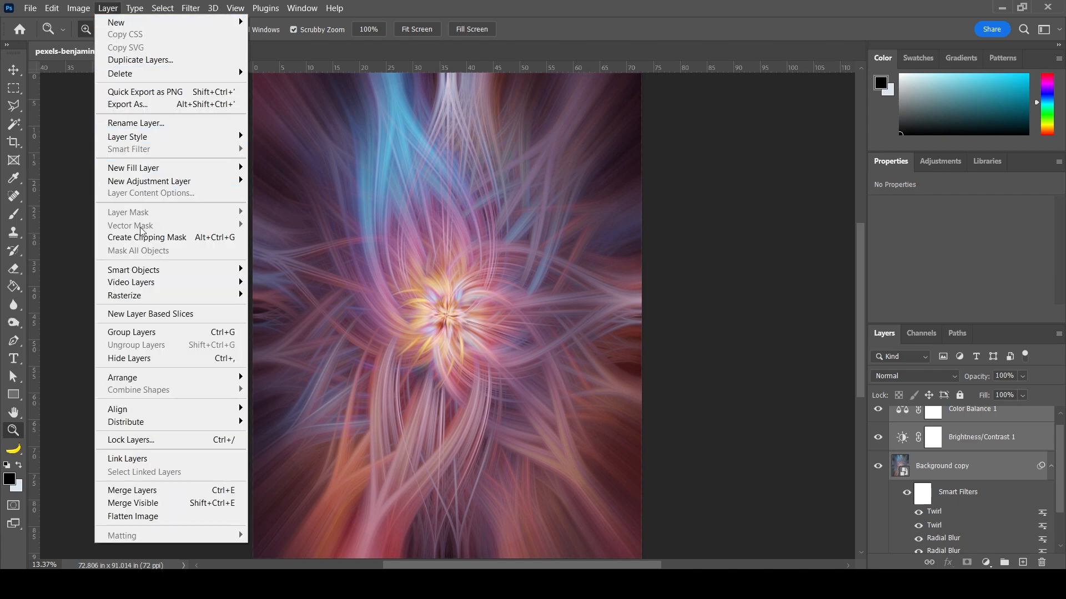
pyautogui.click(159, 333)
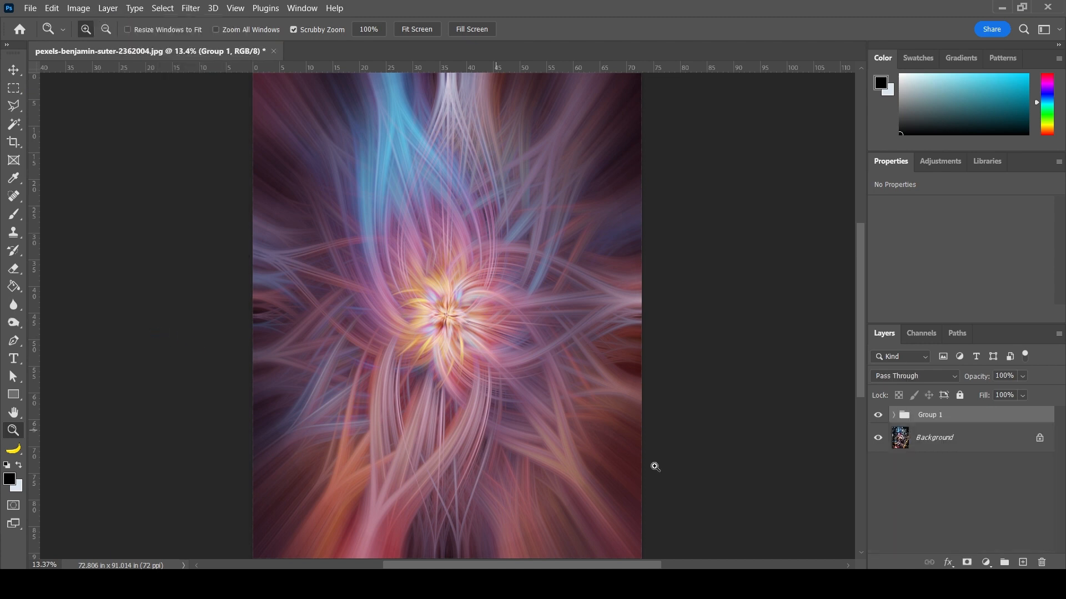
# Compare the artwork with the original city photo by hiding and showing the layer group.
pyautogui.click(877, 416)
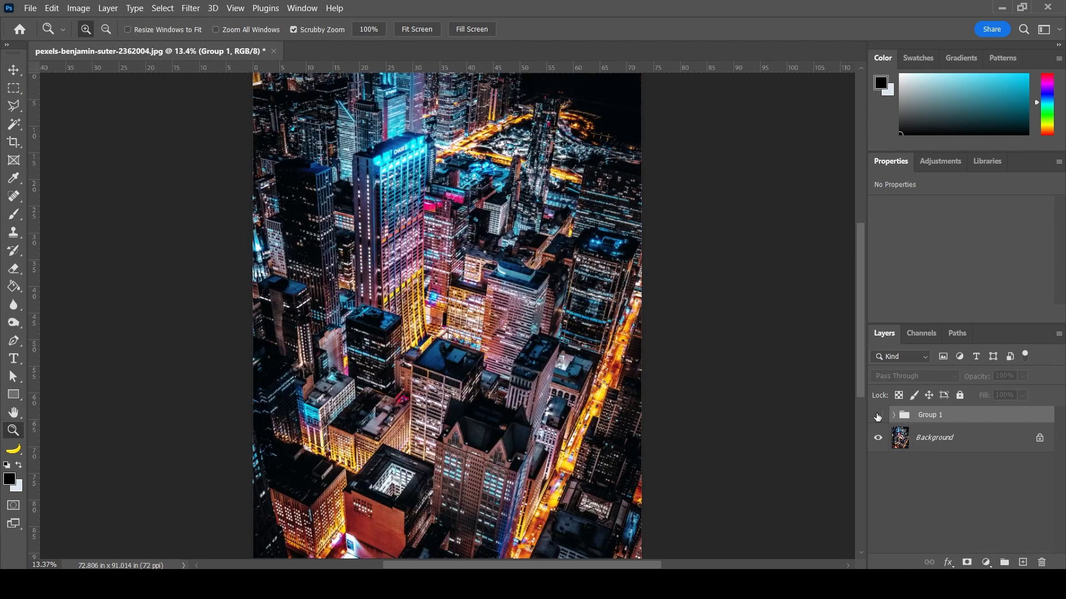
pyautogui.click(878, 415)
pyautogui.click(877, 416)
pyautogui.click(877, 415)
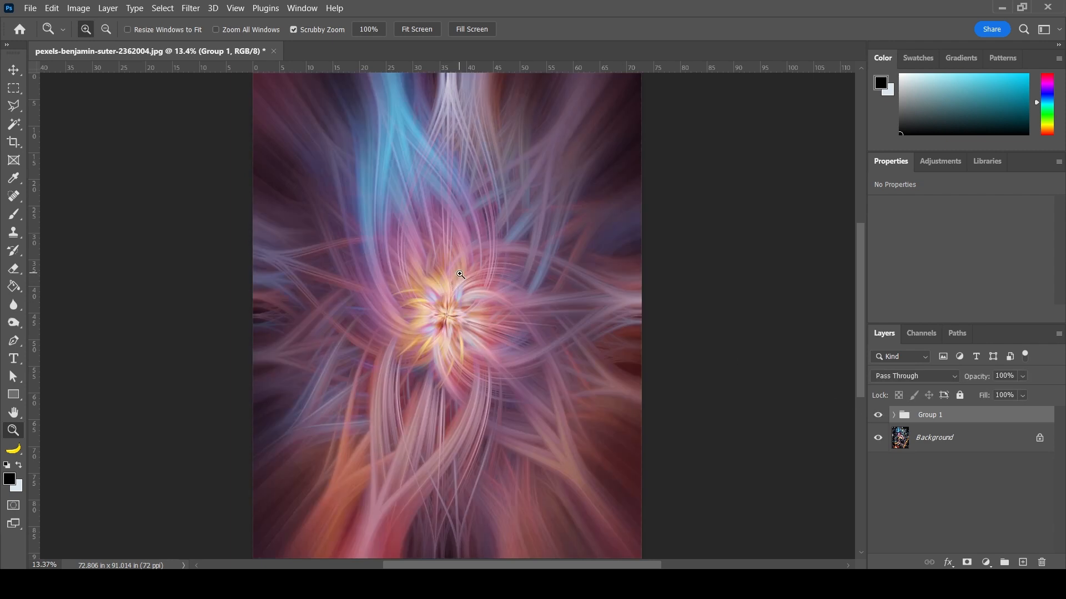
# Examine the swirling strands around the flower-like center and the blue upper area up close, ending on the whole image.
pyautogui.moveTo(465, 276); pyautogui.dragTo(466, 275)
pyautogui.moveTo(386, 406); pyautogui.dragTo(583, 105)
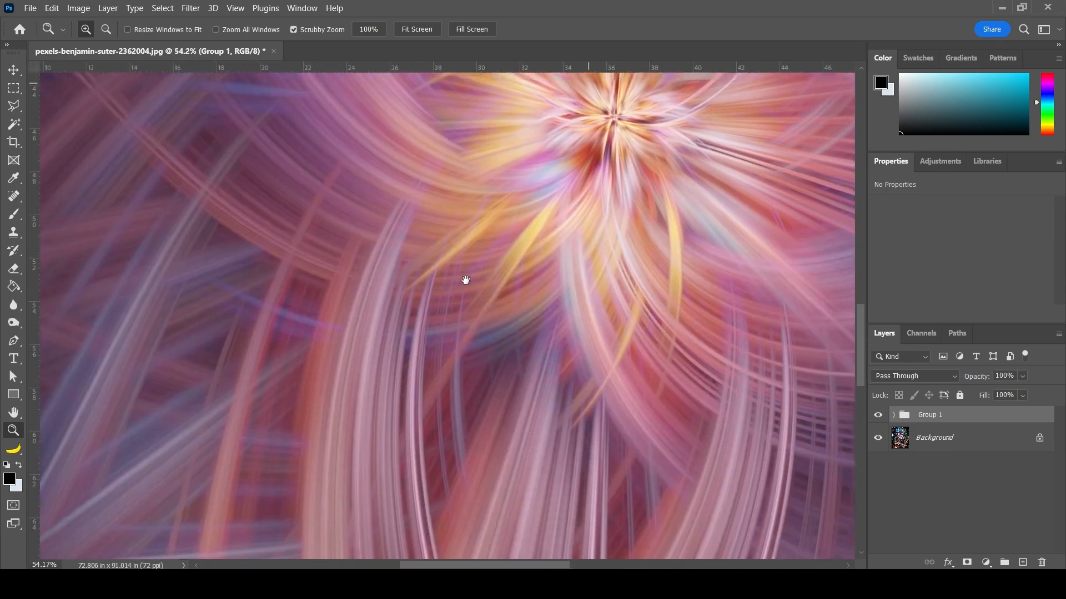
pyautogui.moveTo(464, 281); pyautogui.dragTo(546, 161)
pyautogui.moveTo(586, 307); pyautogui.dragTo(388, 225)
pyautogui.moveTo(721, 283); pyautogui.dragTo(528, 555)
pyautogui.moveTo(487, 89); pyautogui.dragTo(428, 450)
pyautogui.moveTo(360, 230); pyautogui.dragTo(626, 431)
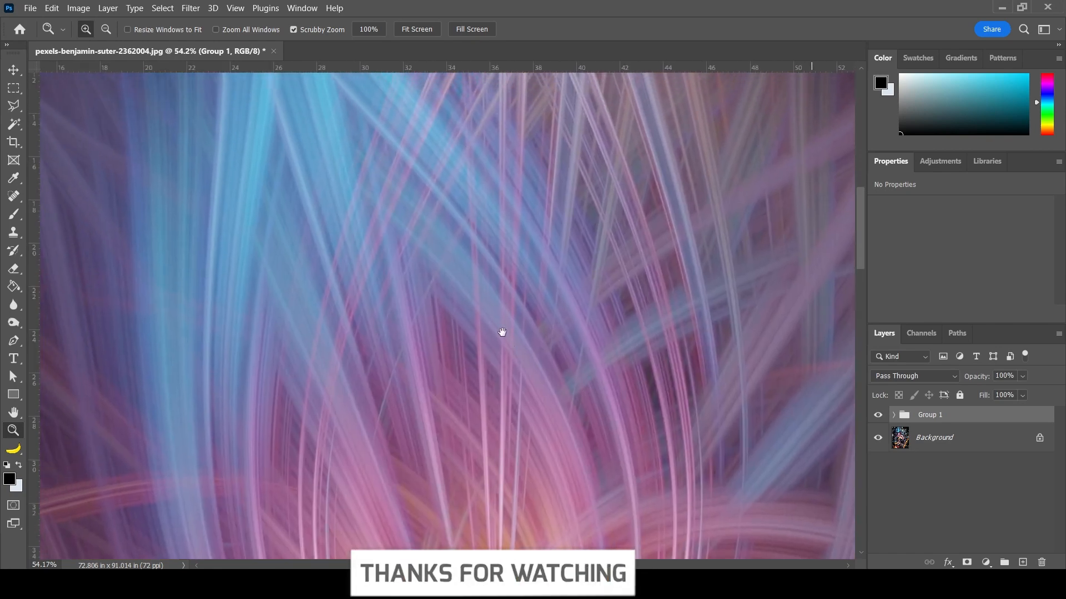
pyautogui.rightClick(477, 299)
pyautogui.click(489, 305)
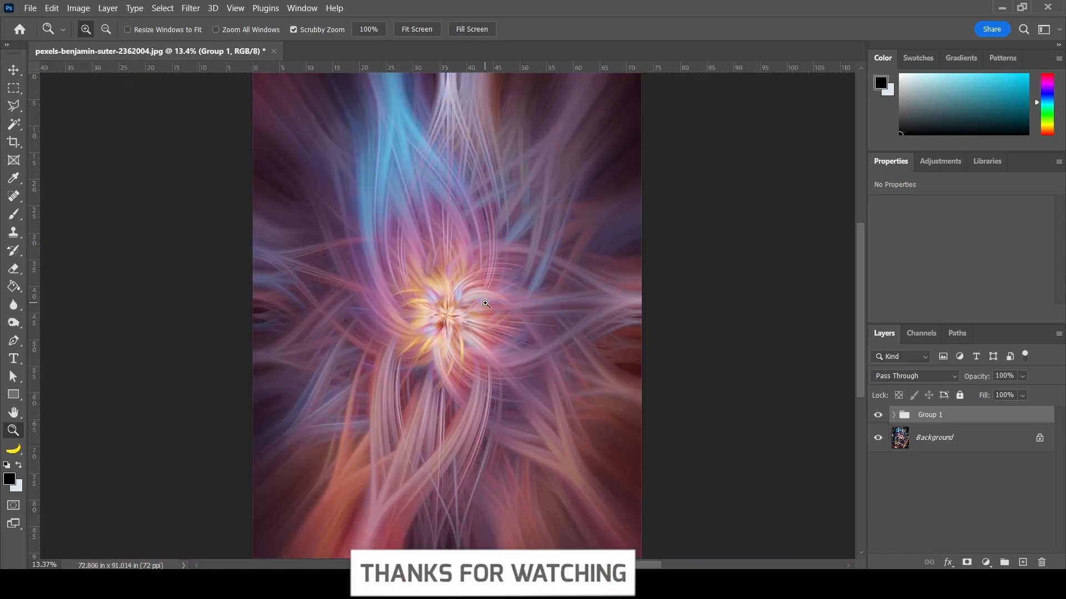